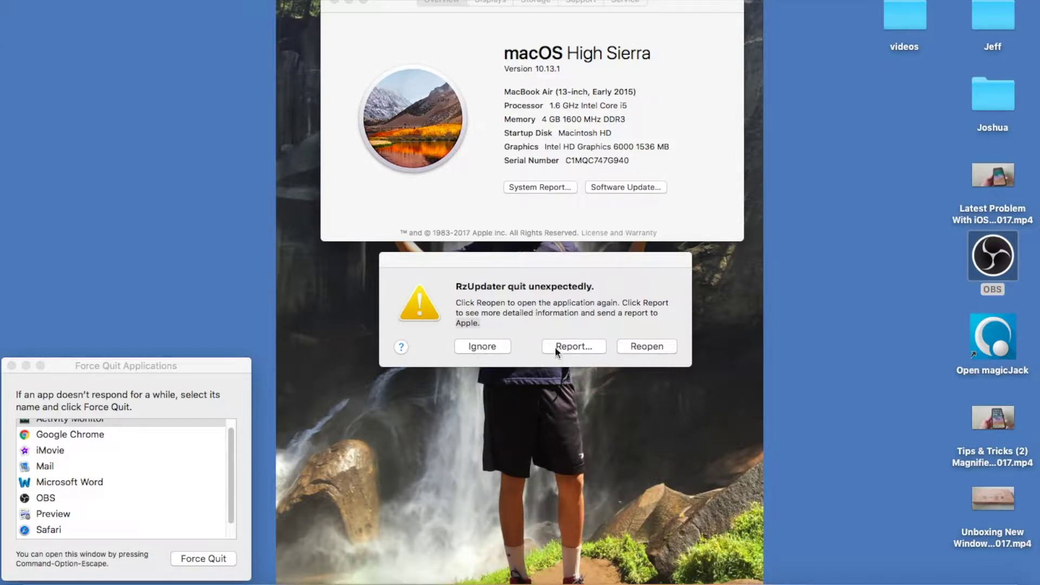
Move the Force Quit Applications window out of the way and open Activity Monitor through a Spotlight search
drag(193, 366, 219, 21)
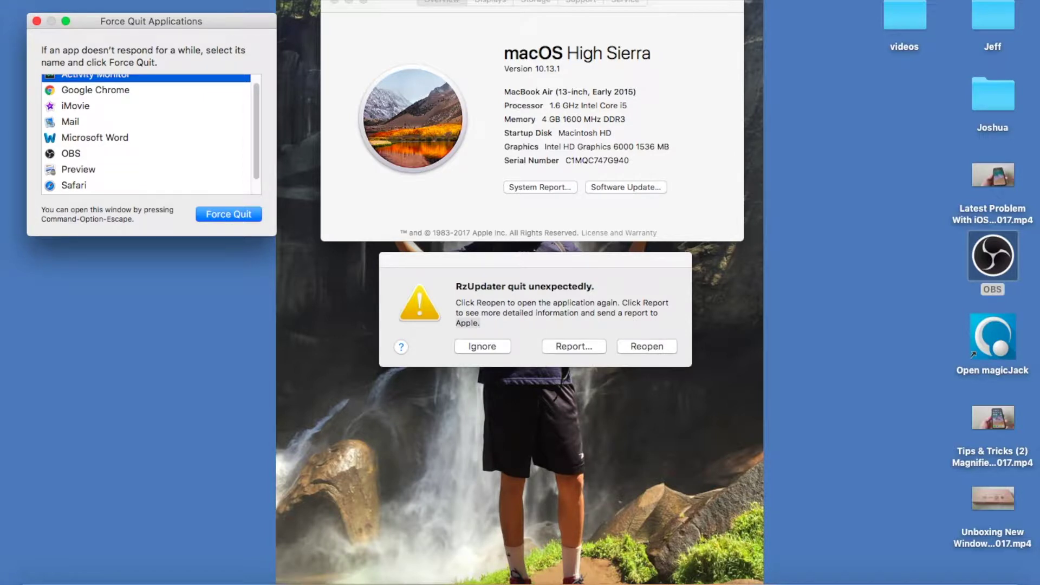
key(super+space)
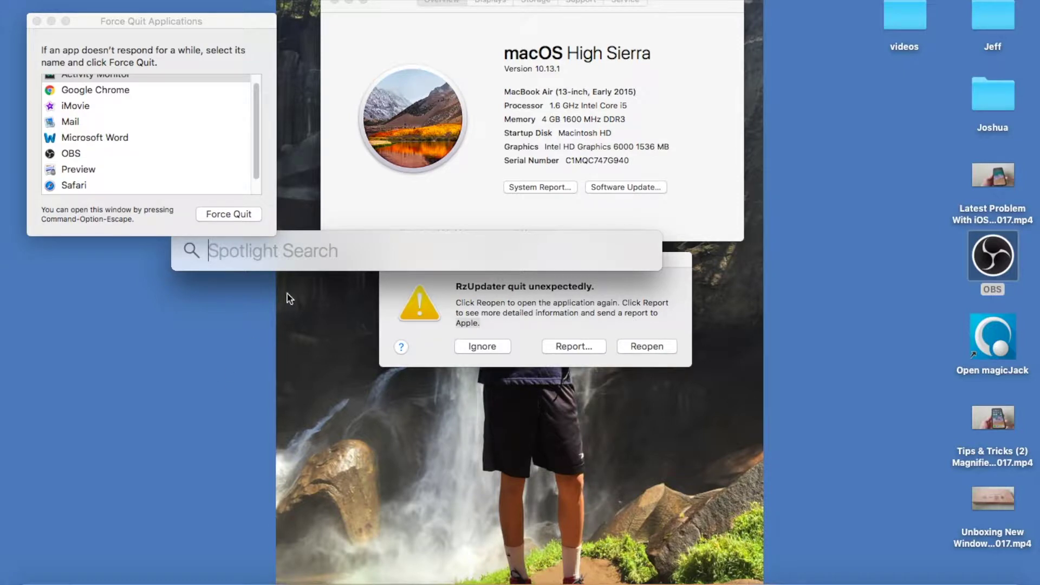
drag(339, 262, 356, 482)
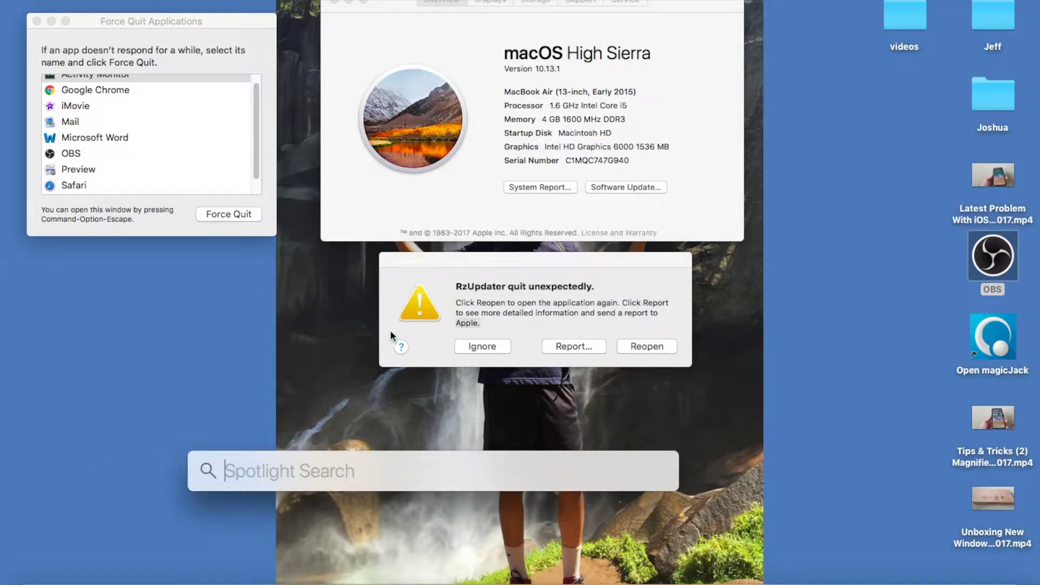
text(activity Monitor)
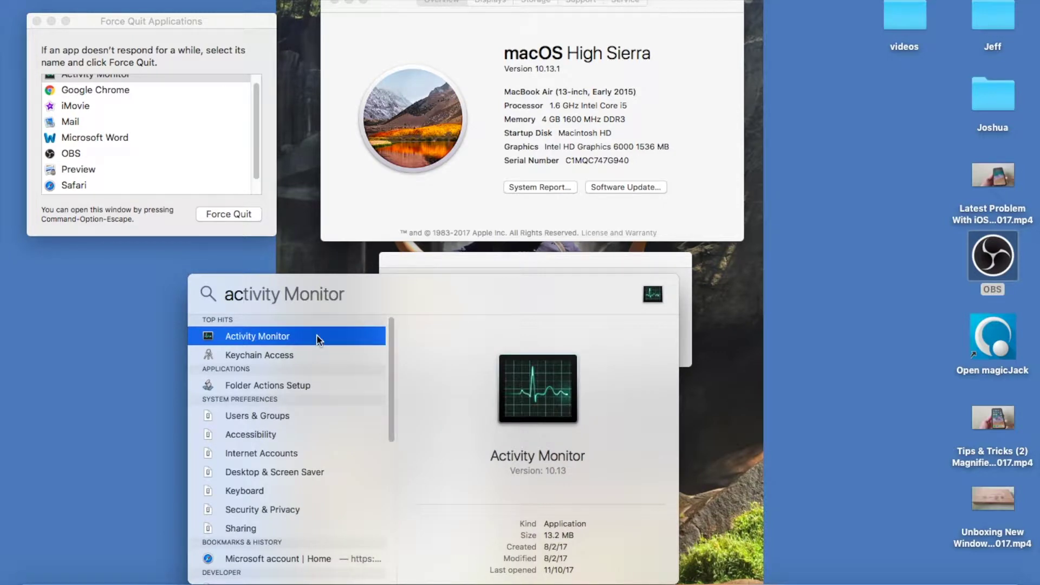
click(318, 339)
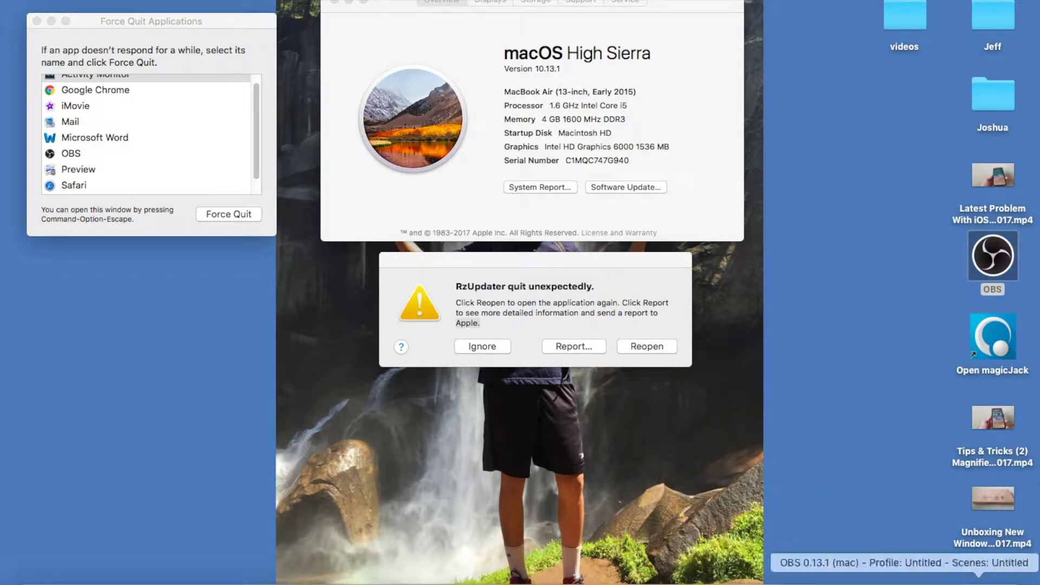
click(951, 582)
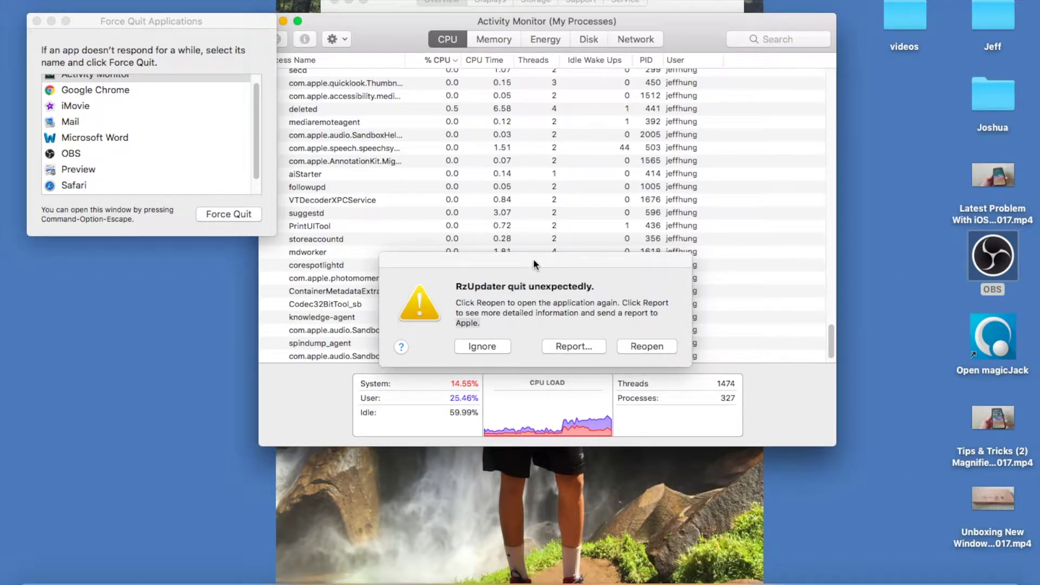
Move the crash alert and Activity Monitor window apart, and force quit the RzUpdater process at the end of the process list
drag(533, 264, 358, 430)
drag(411, 37, 503, 16)
scroll(487, 167, down, 5)
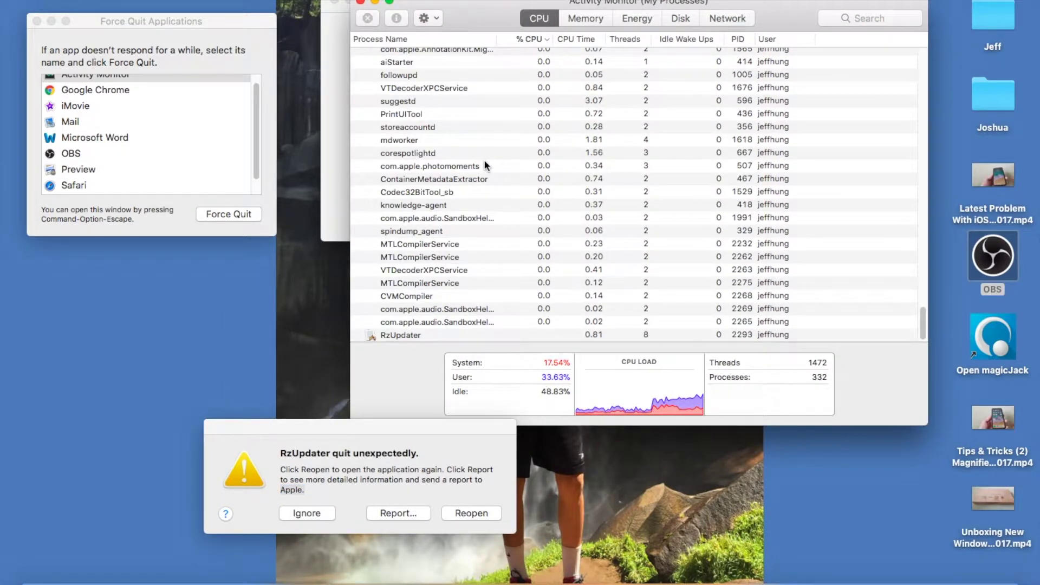
click(425, 336)
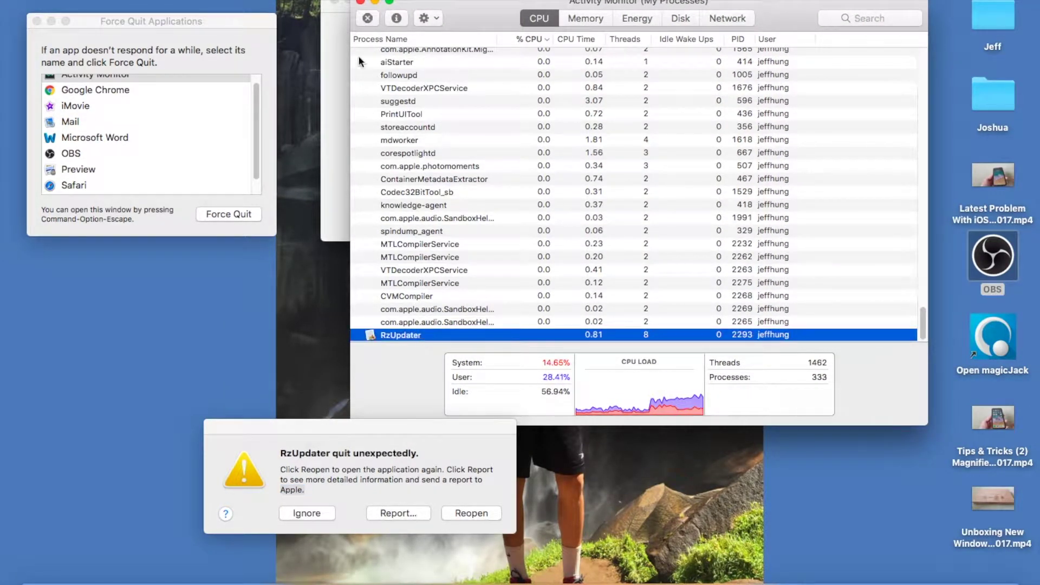
click(367, 20)
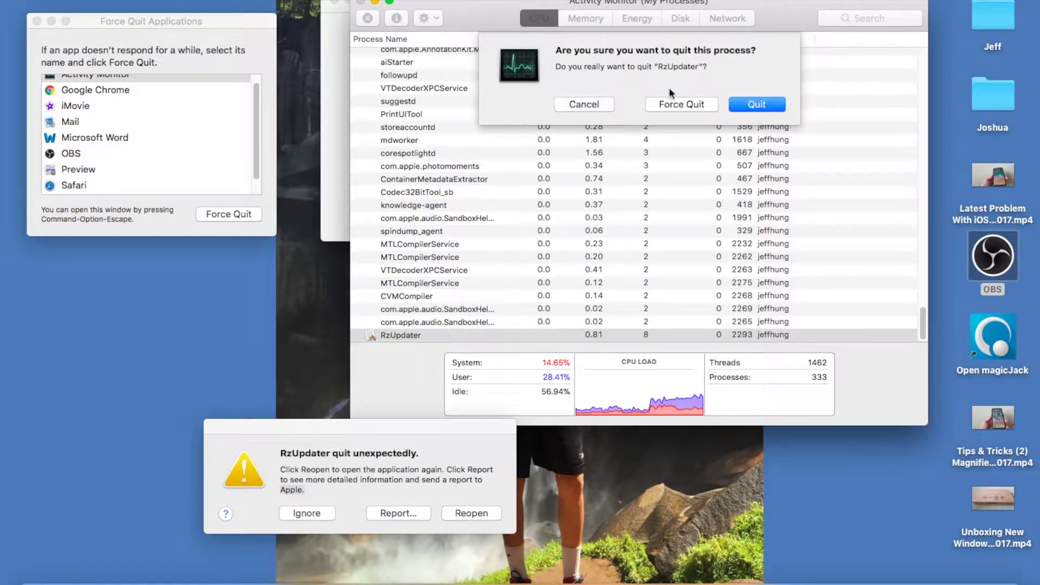
click(674, 102)
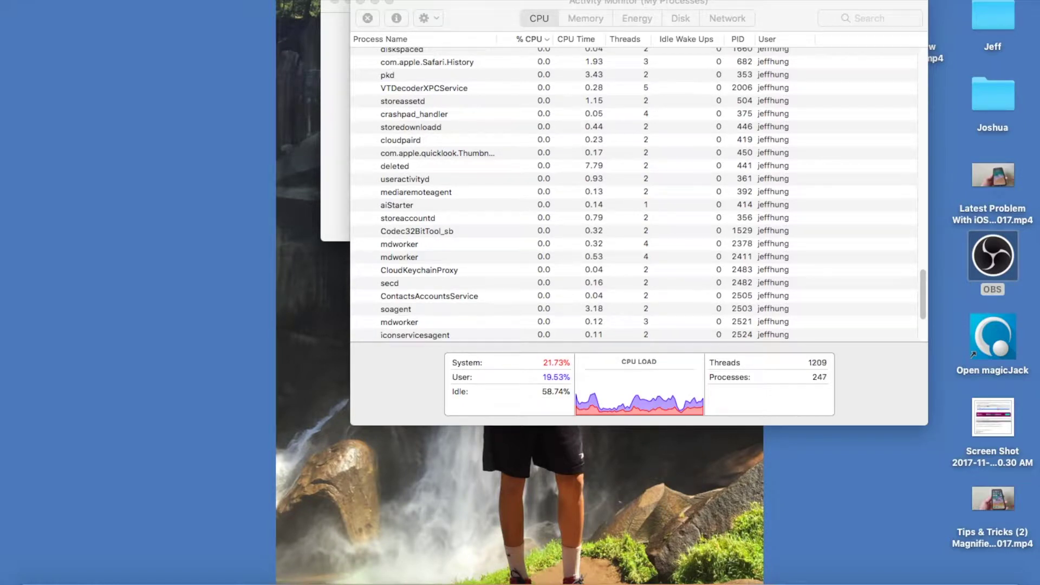
Find Terminal with Spotlight and open a Terminal window beside the Word instructions
key(super+space)
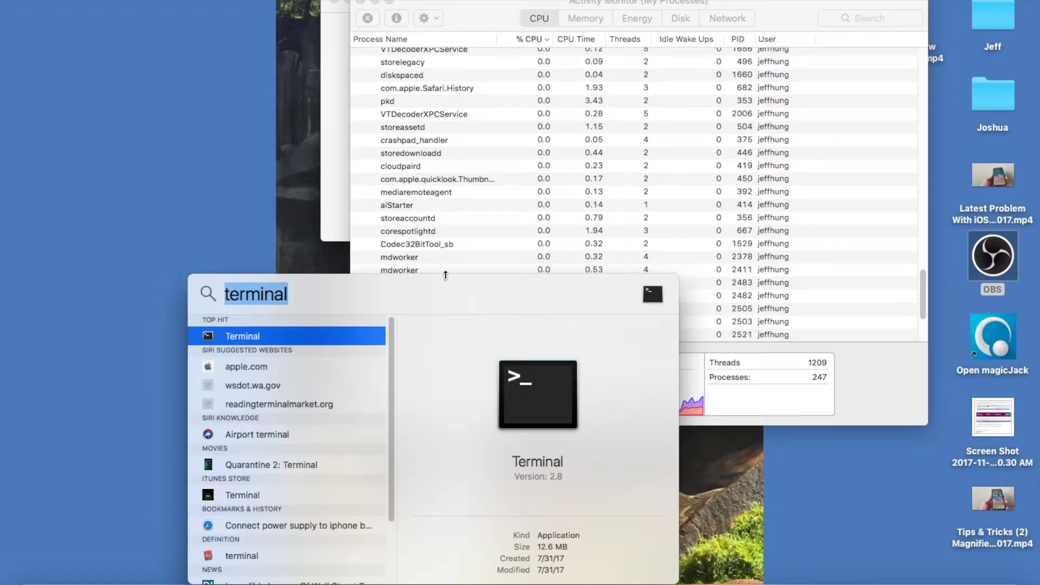
key(Return)
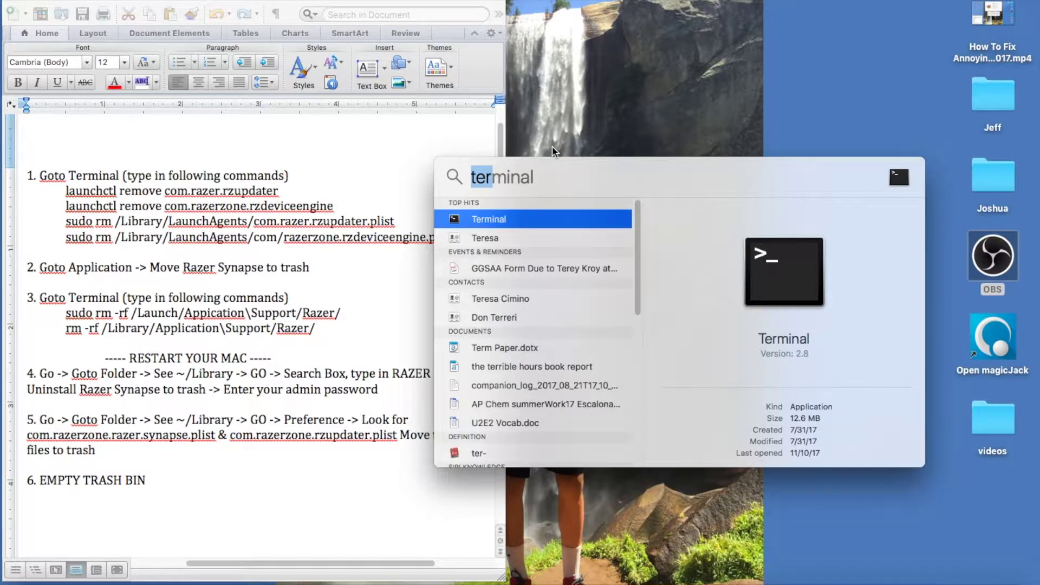
key(Return)
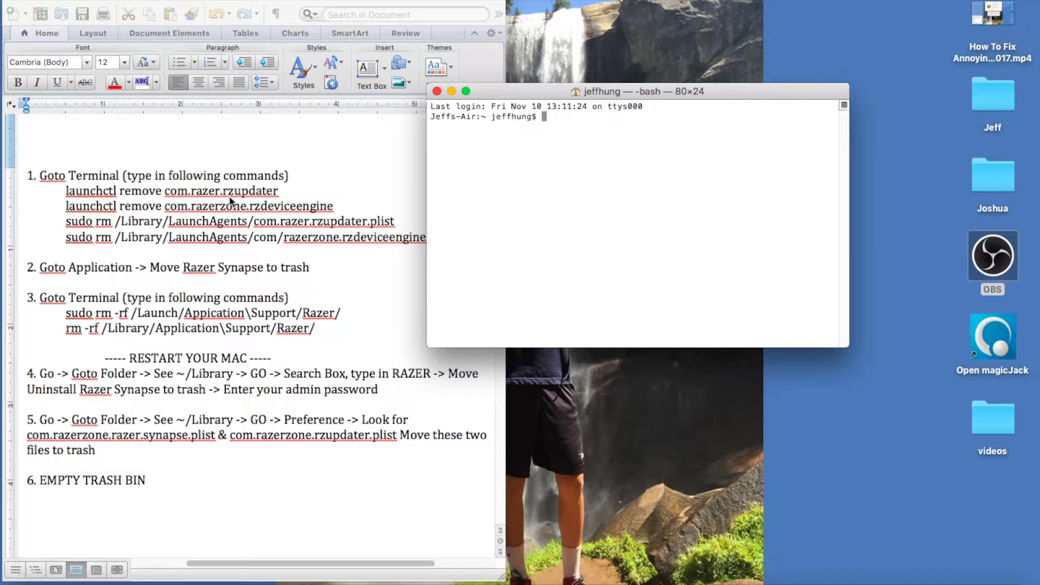
Copy "launchctl remove com.razer.rzupdater" from the Word instructions and run it in Terminal
click(281, 191)
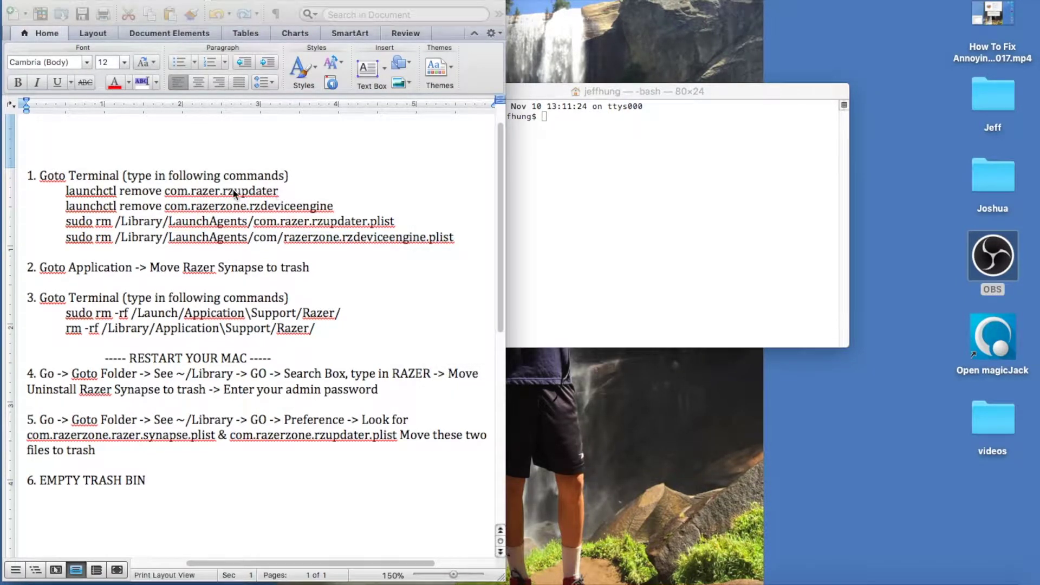
drag(275, 190, 89, 192)
right_click(89, 190)
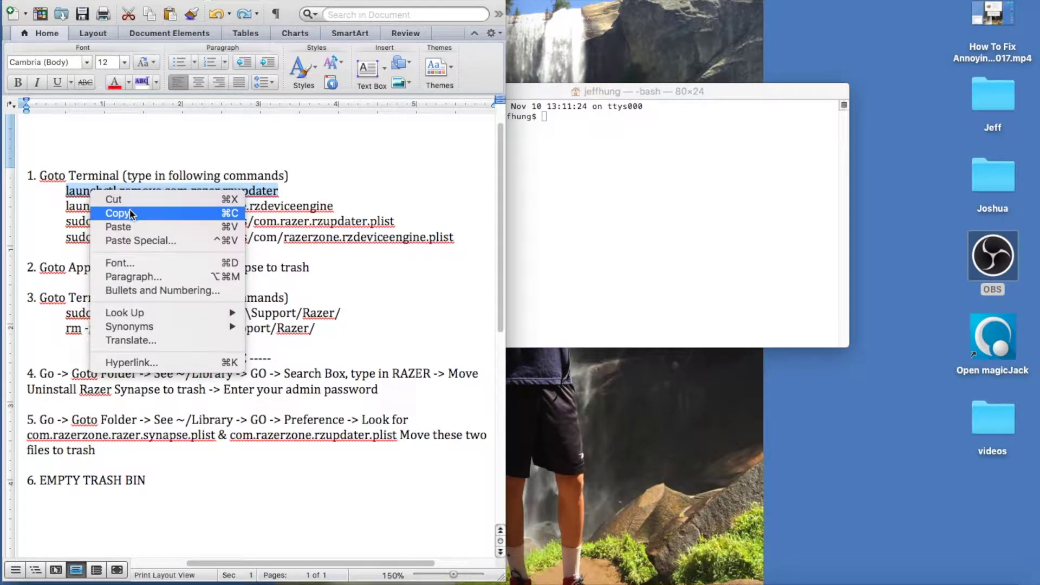
click(130, 210)
click(589, 145)
right_click(590, 124)
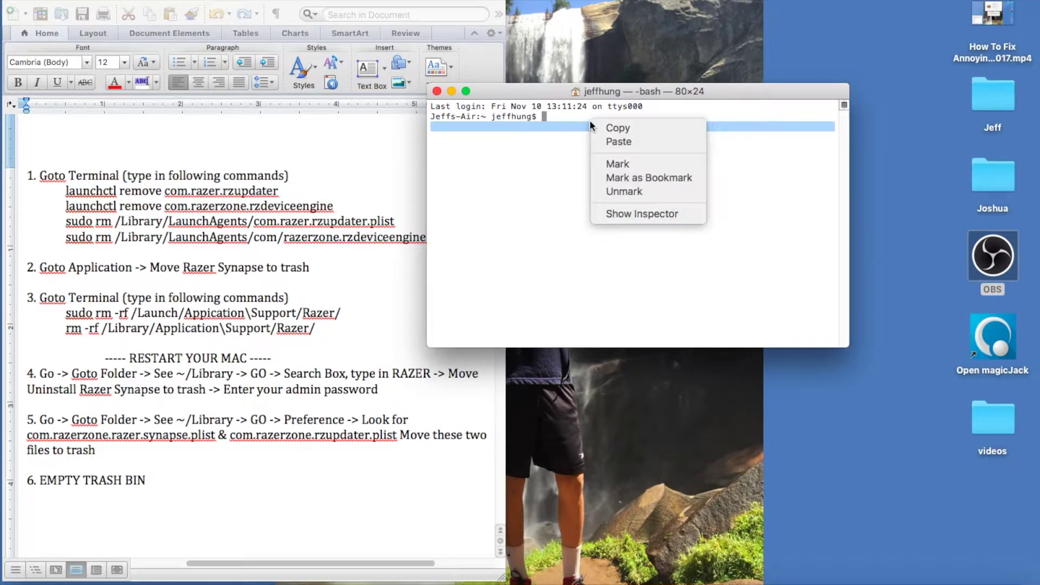
click(609, 142)
key(Return)
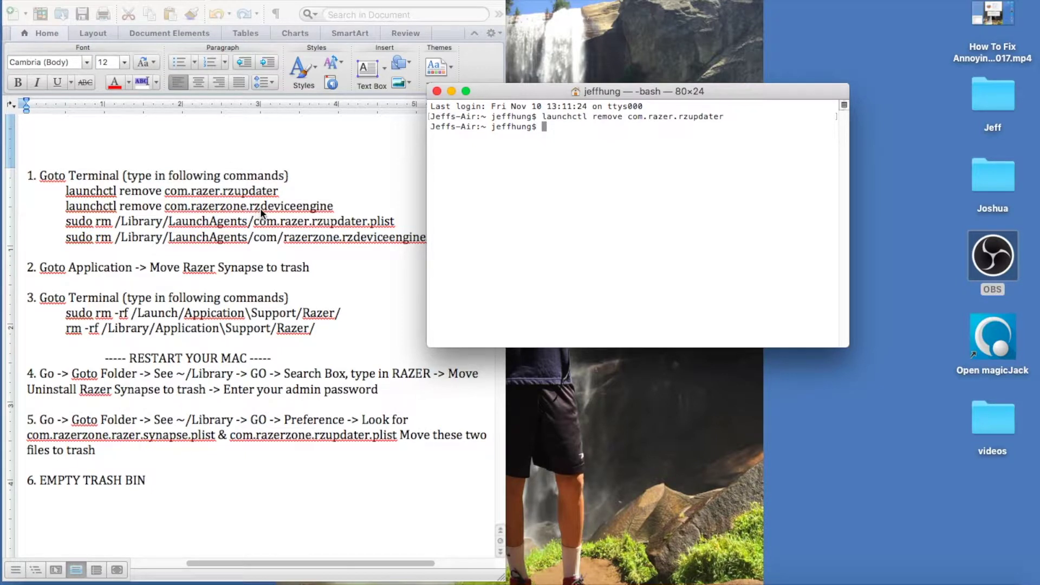
Copy "launchctl remove com.razerzone.rzdeviceengine" from the Word instructions and run it in Terminal
click(332, 209)
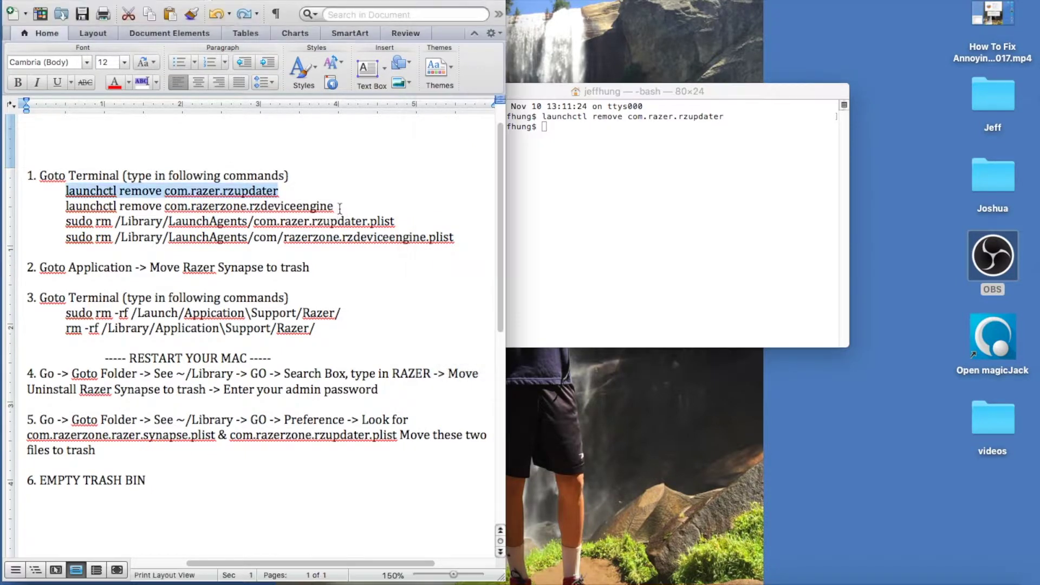
drag(334, 206, 95, 207)
right_click(95, 206)
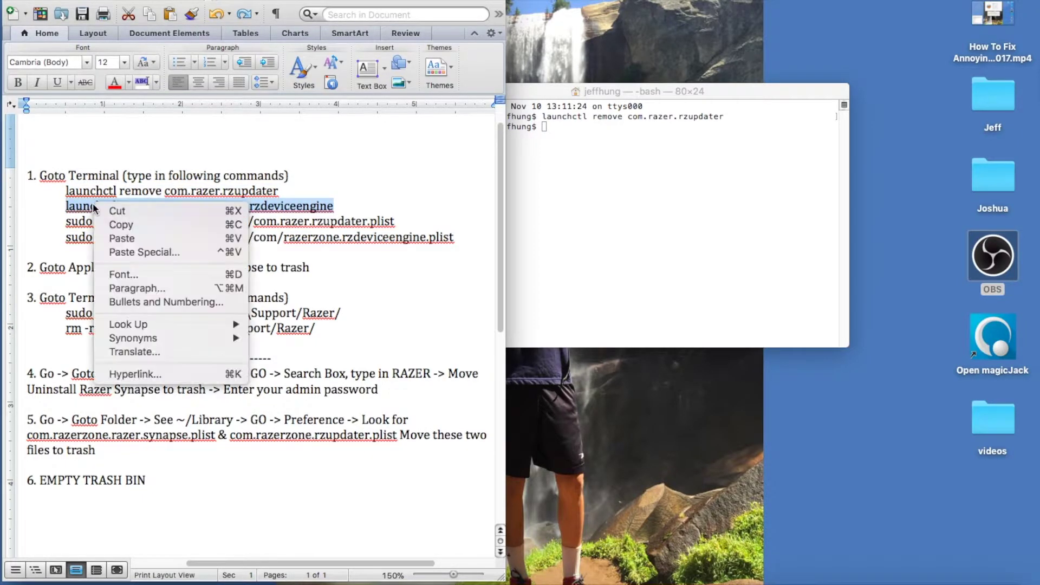
click(115, 224)
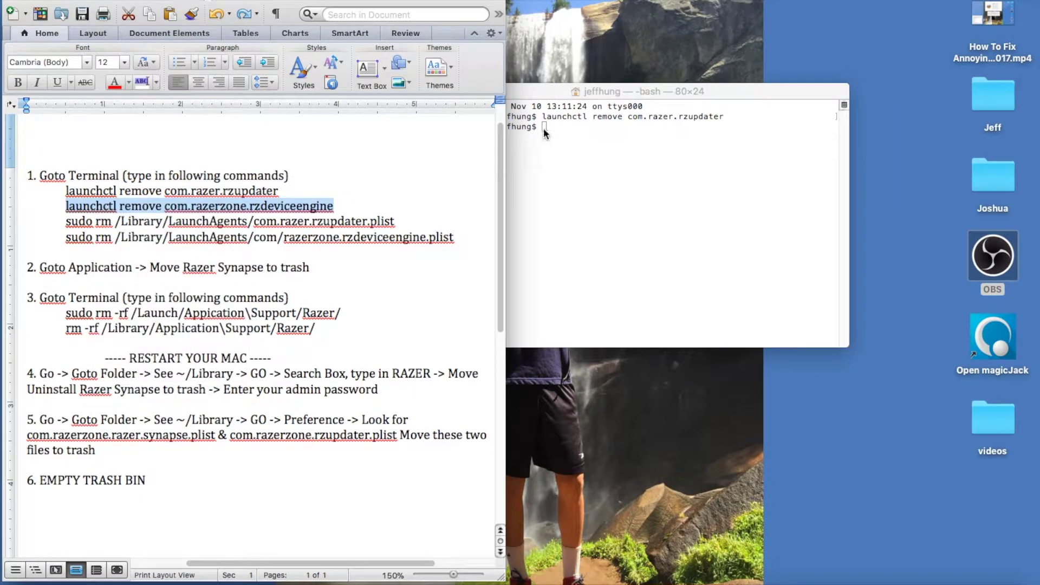
click(546, 133)
right_click(546, 128)
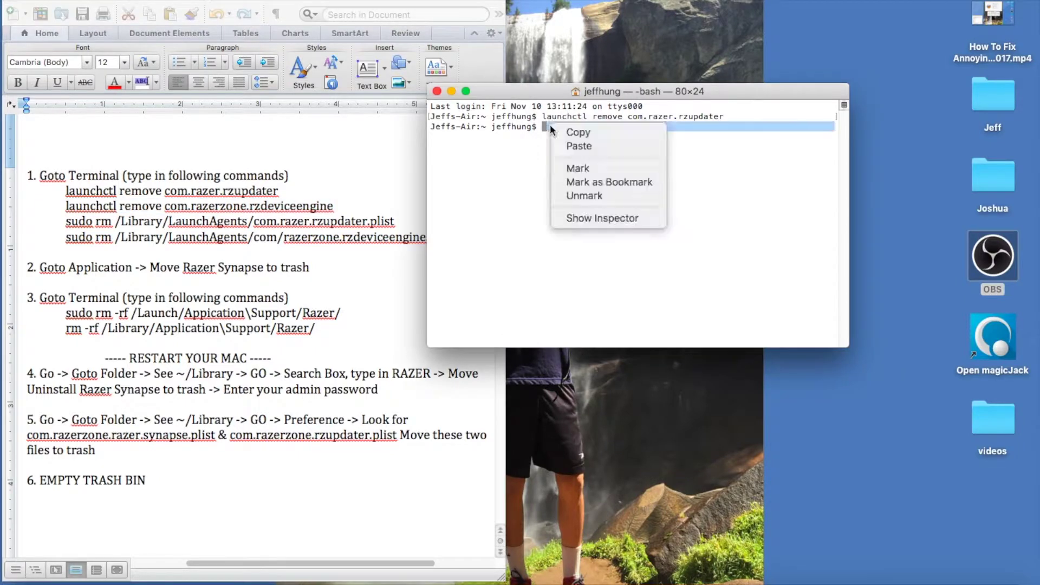
click(571, 146)
key(Return)
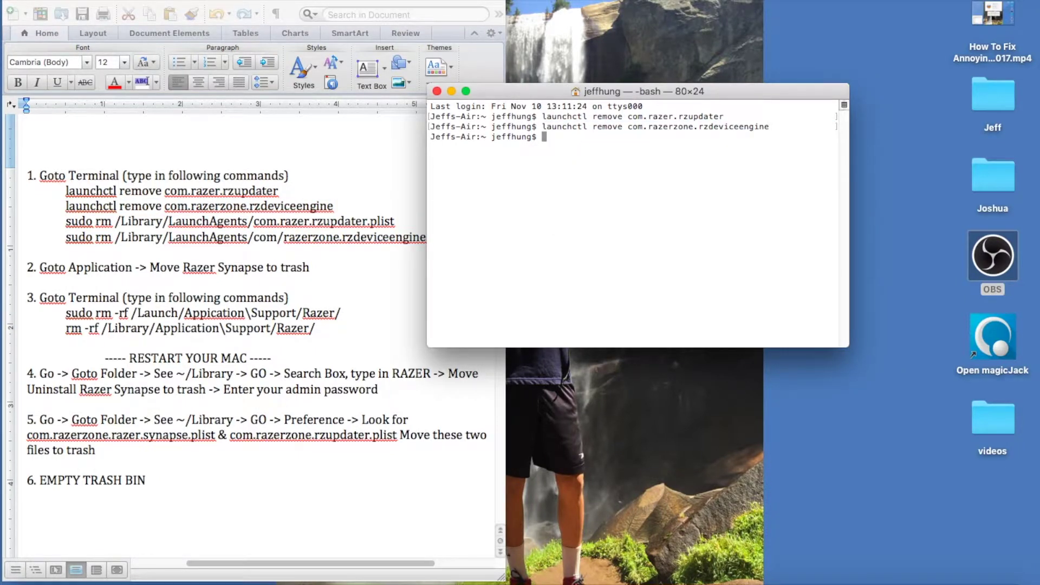
Copy "sudo rm /Library/LaunchAgents/com.razer.rzupdater.plist" from the Word instructions, run it in Terminal and enter the admin password
click(396, 208)
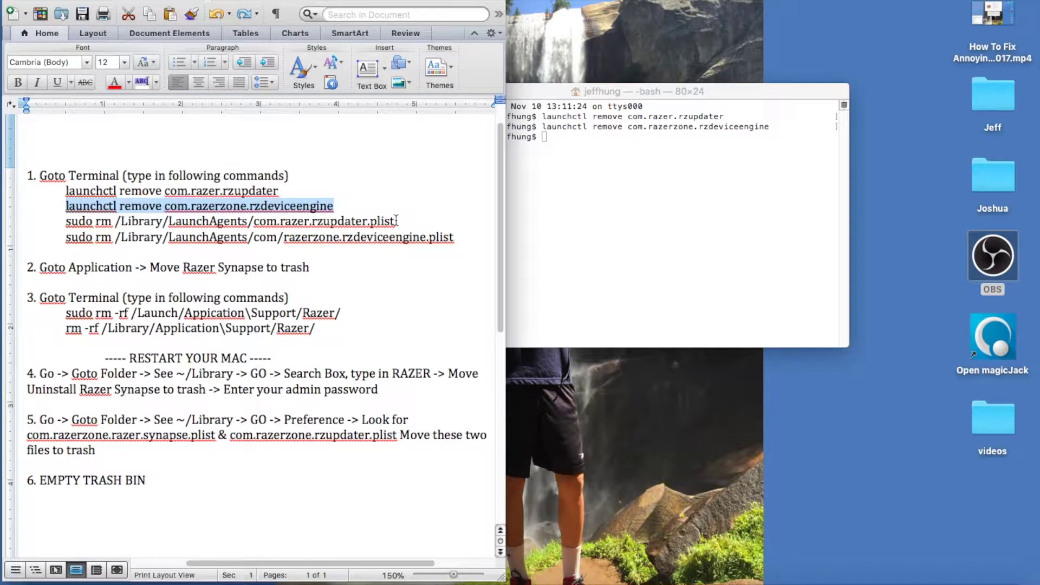
drag(396, 220, 67, 221)
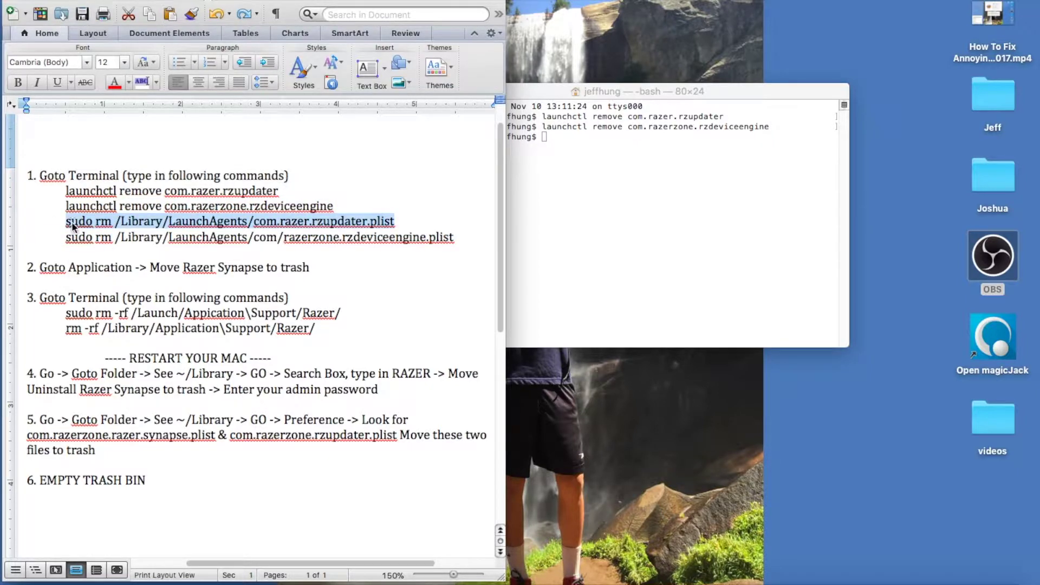
right_click(76, 223)
click(95, 243)
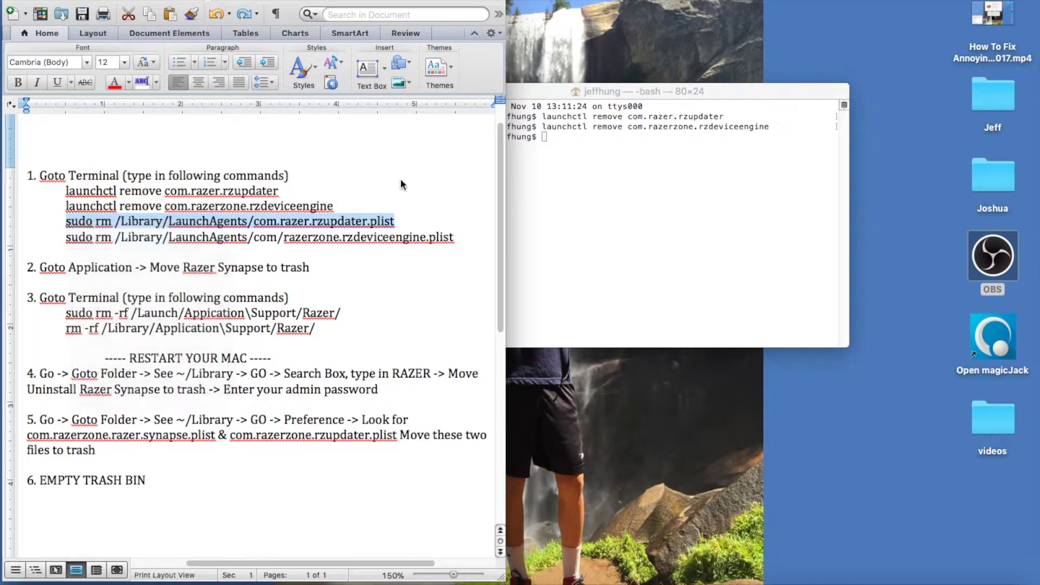
click(596, 134)
right_click(596, 134)
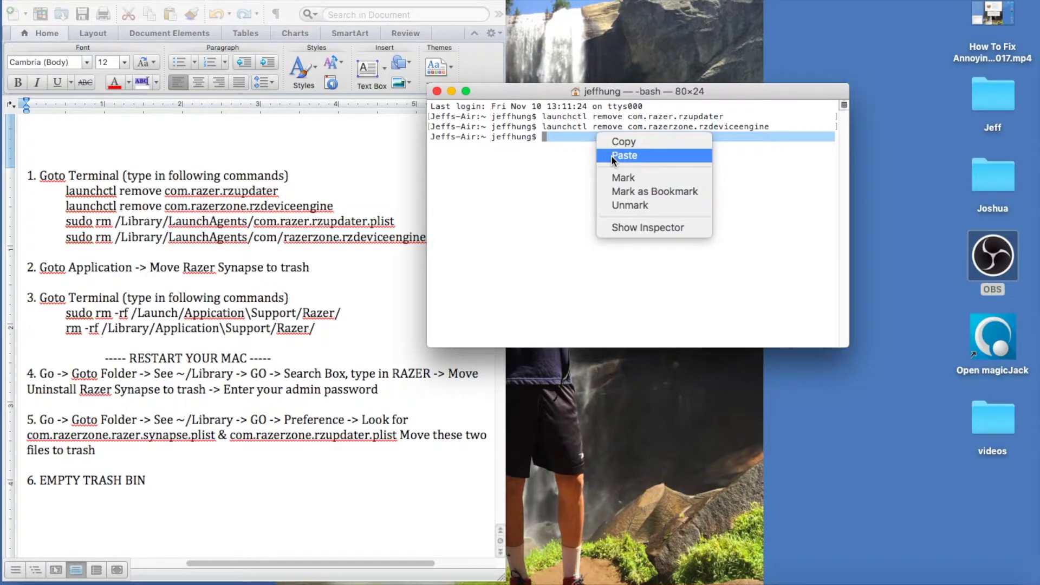
click(611, 155)
key(Return)
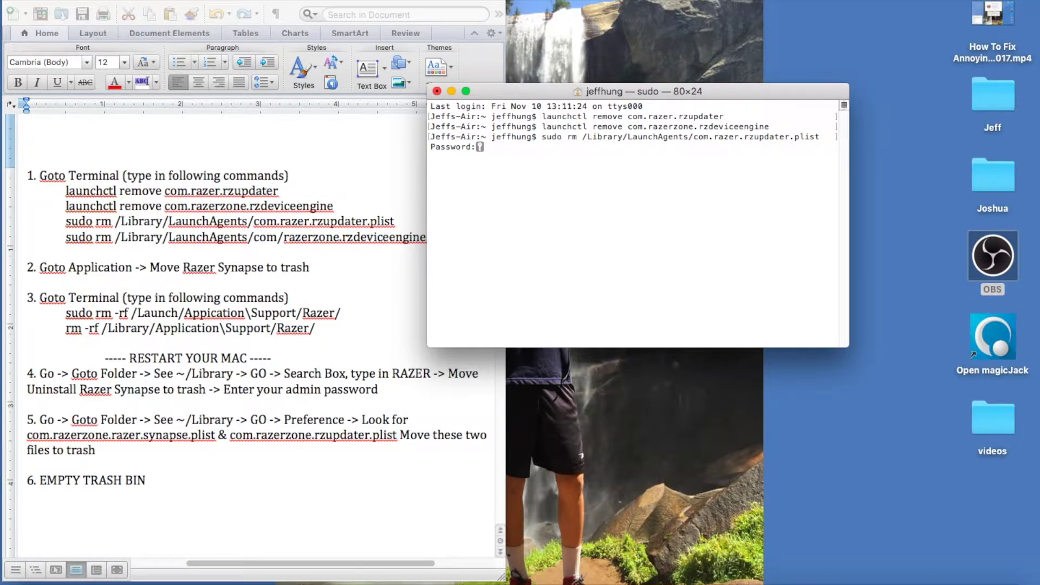
key(Return)
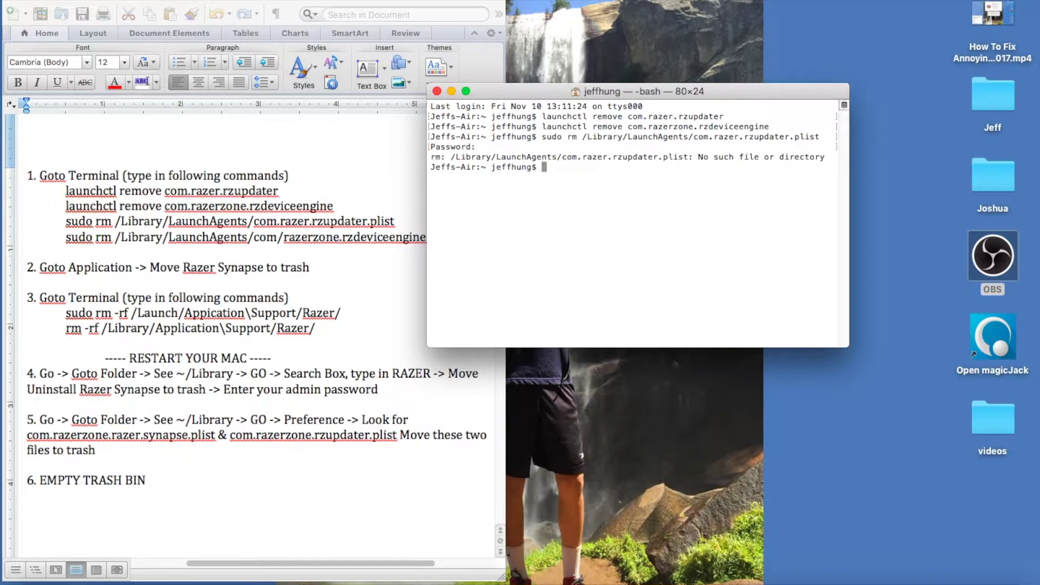
Copy "sudo rm /Library/LaunchAgents/com/razerzone.rzdeviceengine.plist" from the Word instructions and run it in Terminal
click(305, 248)
triple_click(458, 231)
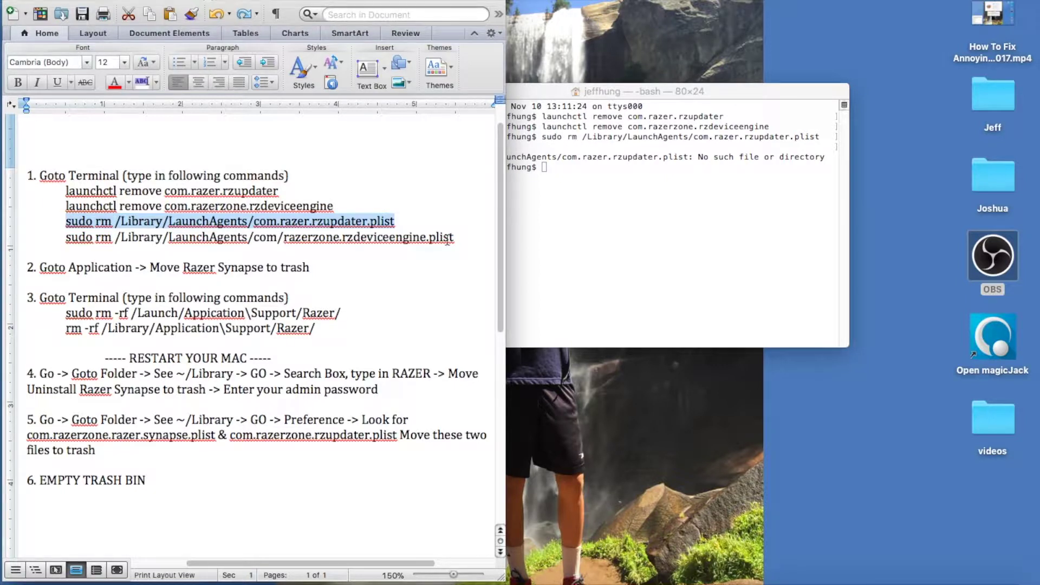
drag(454, 239, 79, 235)
right_click(78, 235)
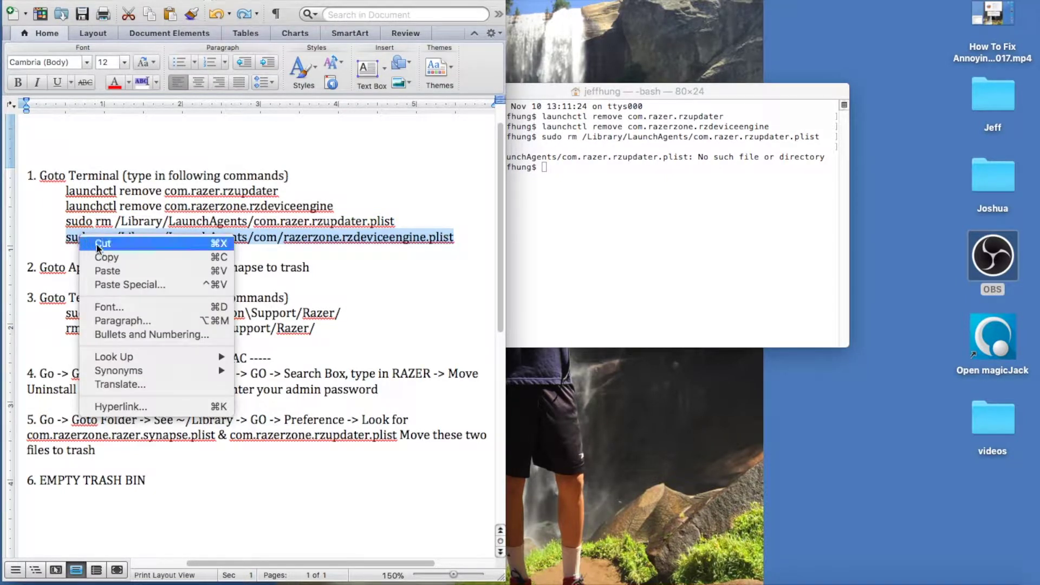
click(103, 255)
click(545, 171)
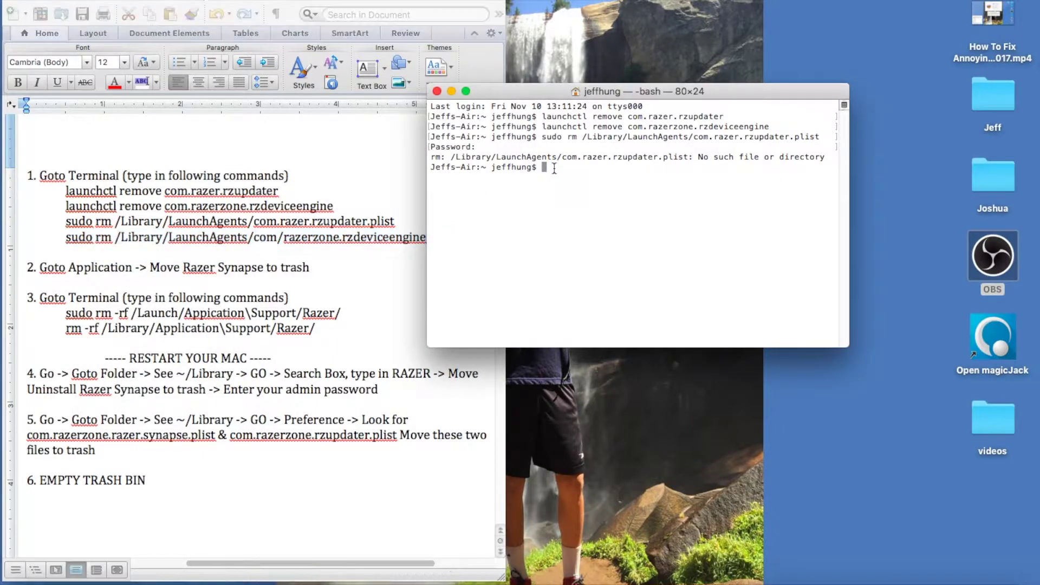
right_click(554, 168)
click(574, 189)
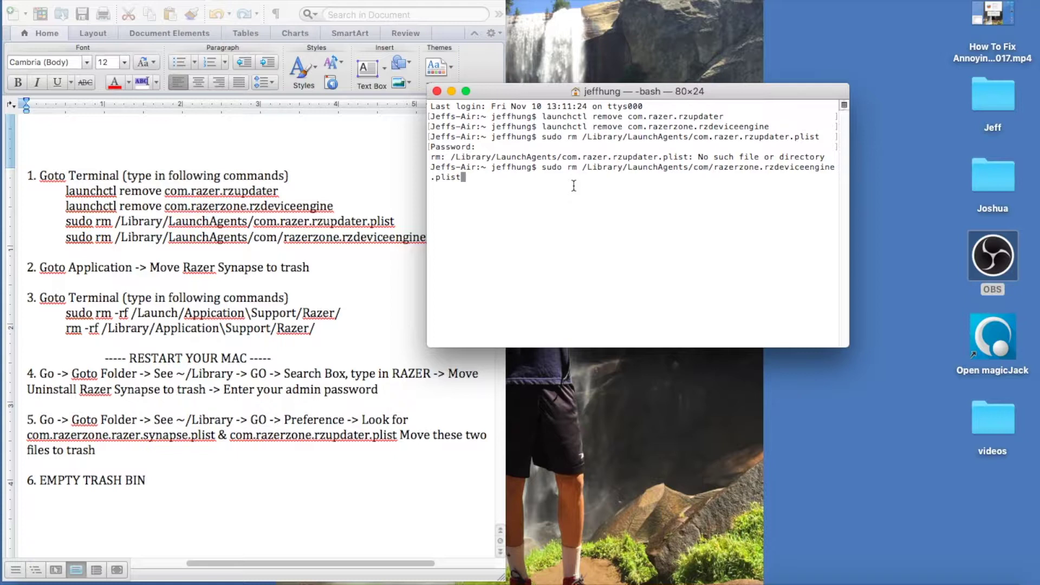
key(Return)
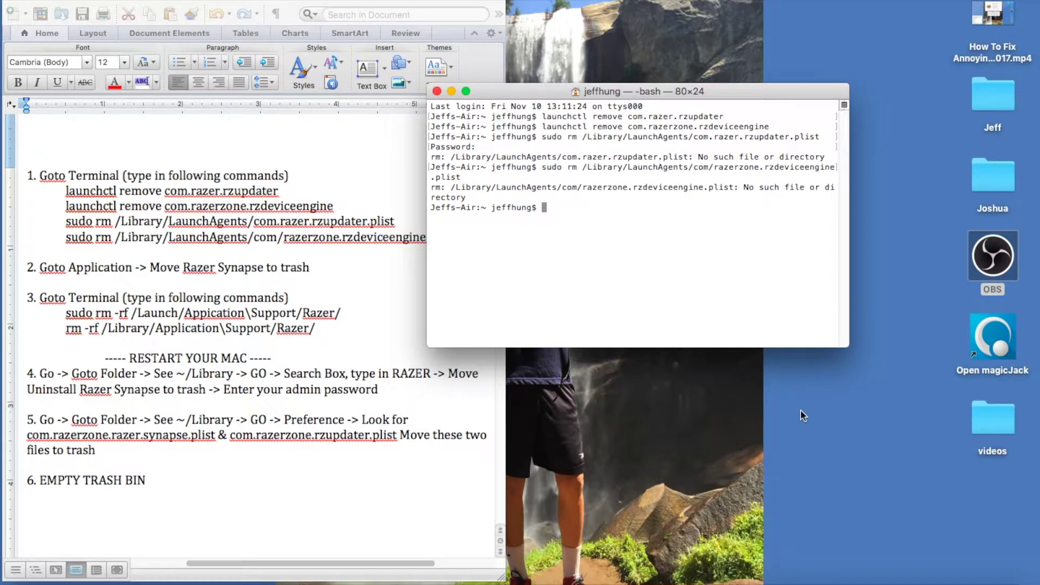
Switch to Finder and open the Applications folder
click(813, 435)
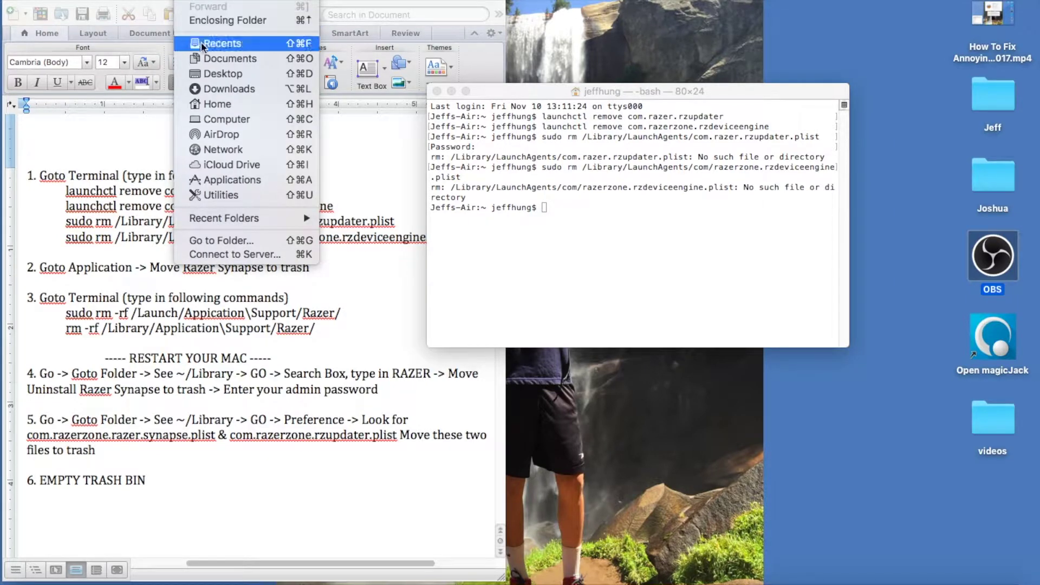
click(225, 178)
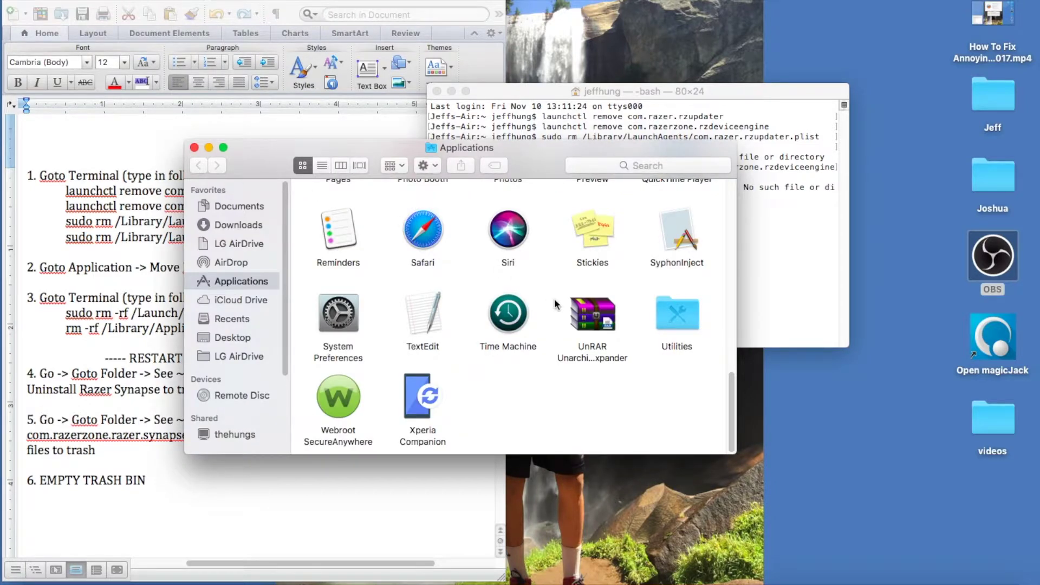
Look through the Applications folder for Razer Synapse and close the Finder window
drag(365, 148, 587, 119)
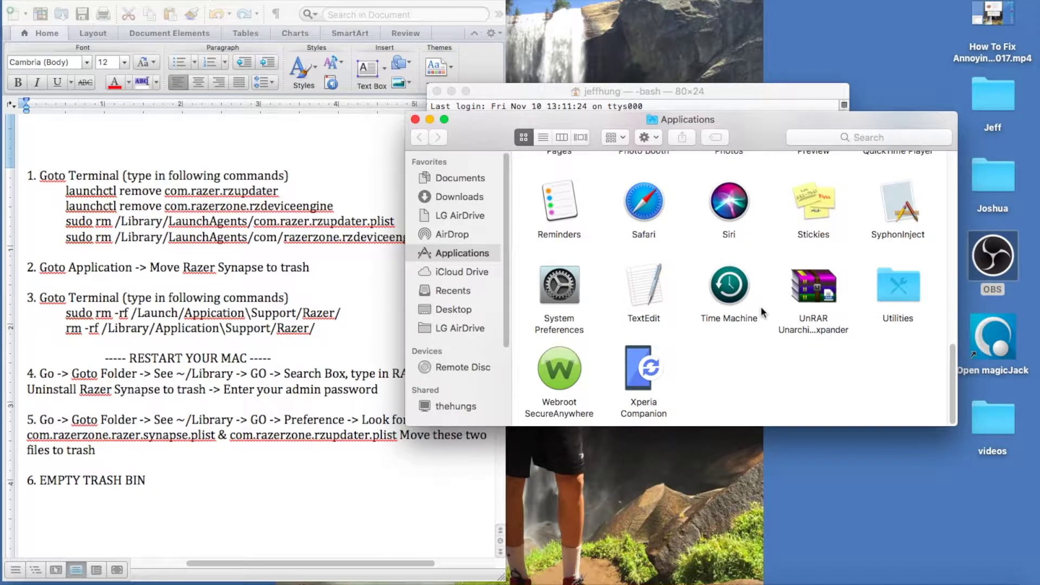
scroll(761, 313, up, 5)
scroll(762, 308, up, 10)
scroll(761, 312, up, 8)
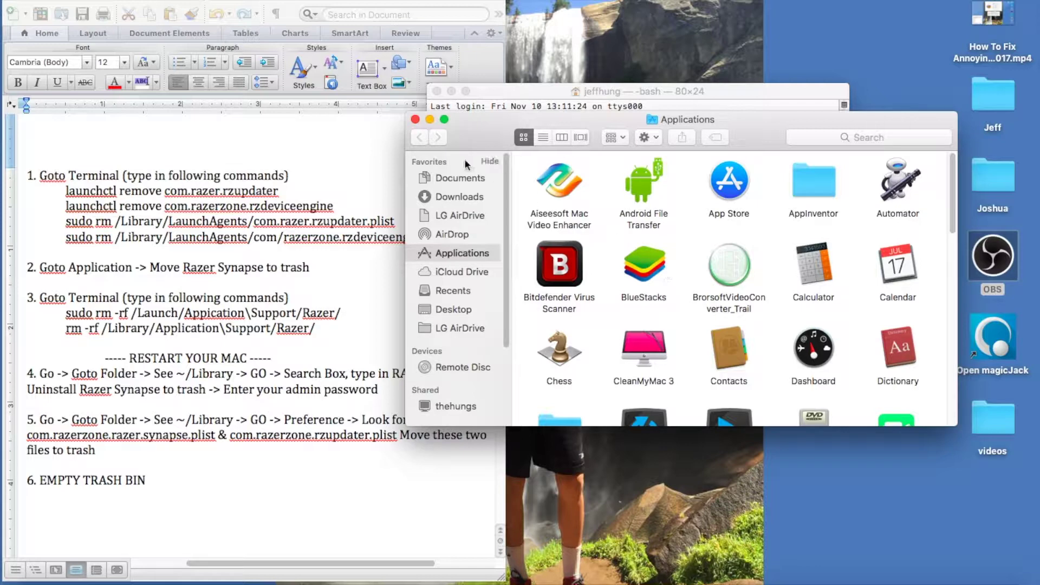
click(416, 120)
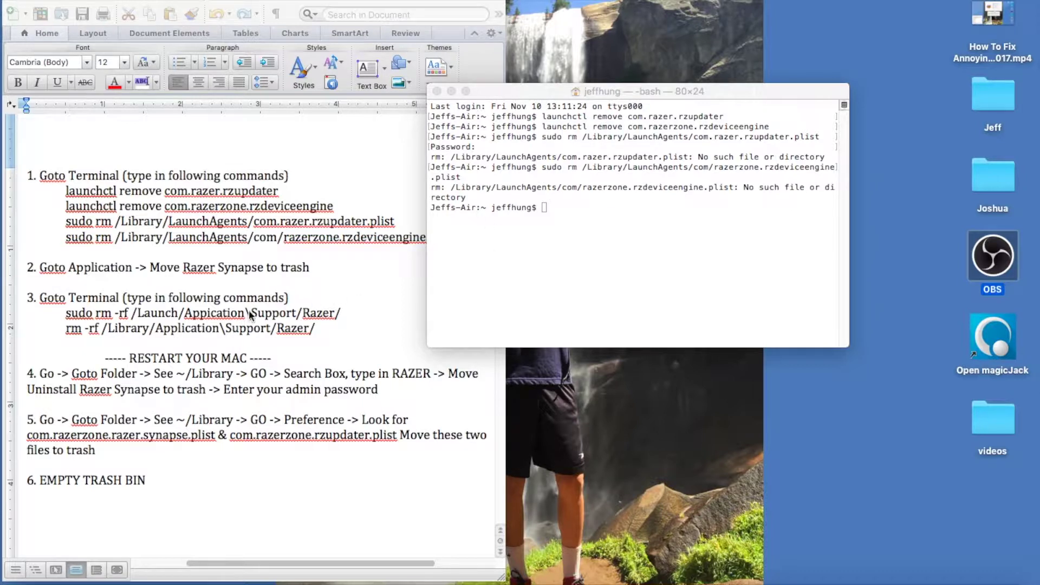
Copy "sudo rm -rf /Launch/Appication\Support/Razer/" from step 3 of the Word instructions and run it in Terminal
click(680, 292)
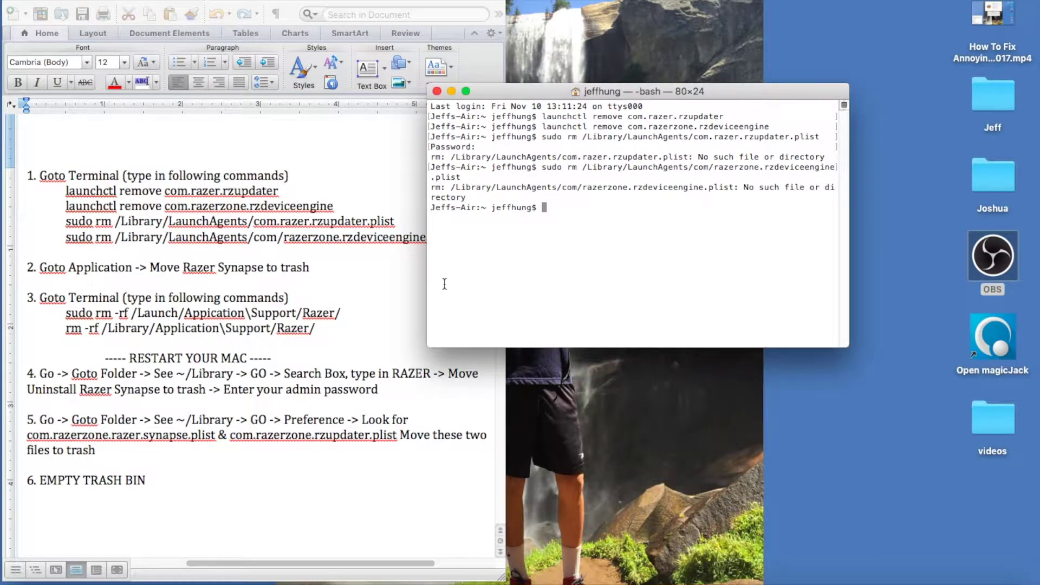
scroll(174, 306, down, 2)
scroll(174, 307, down, 5)
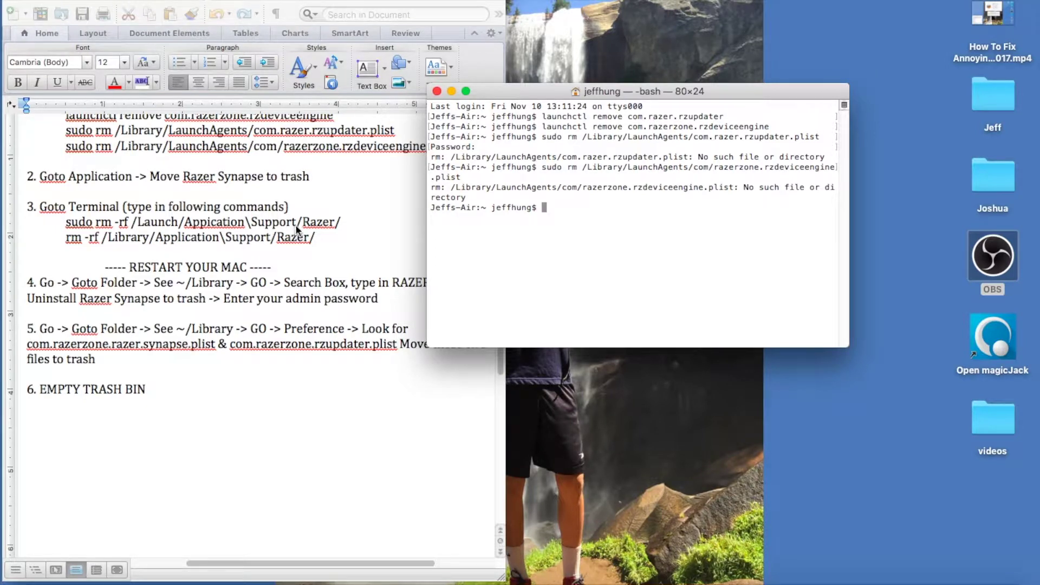
click(346, 220)
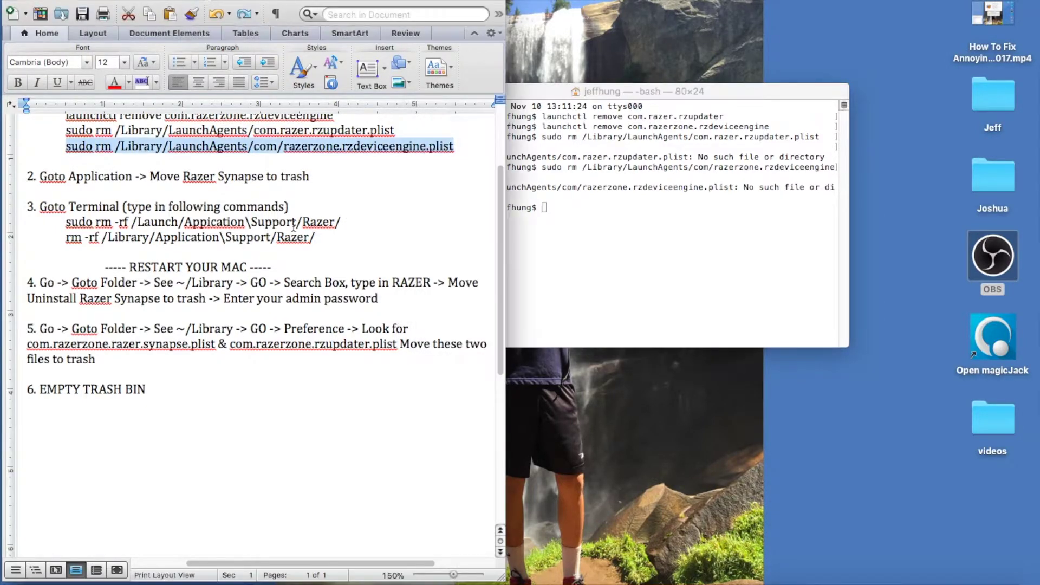
drag(344, 222, 76, 221)
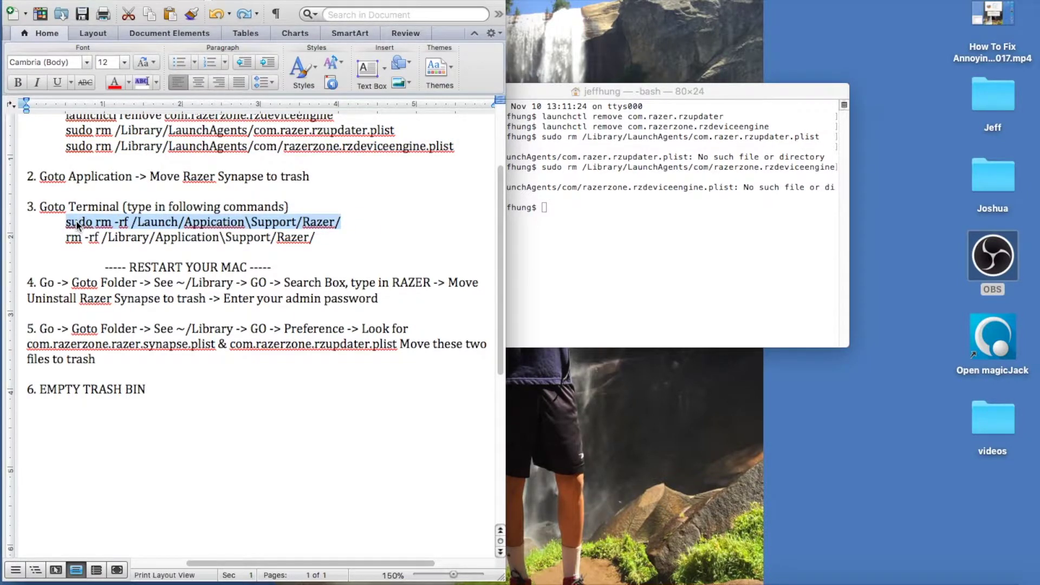
right_click(76, 220)
click(98, 241)
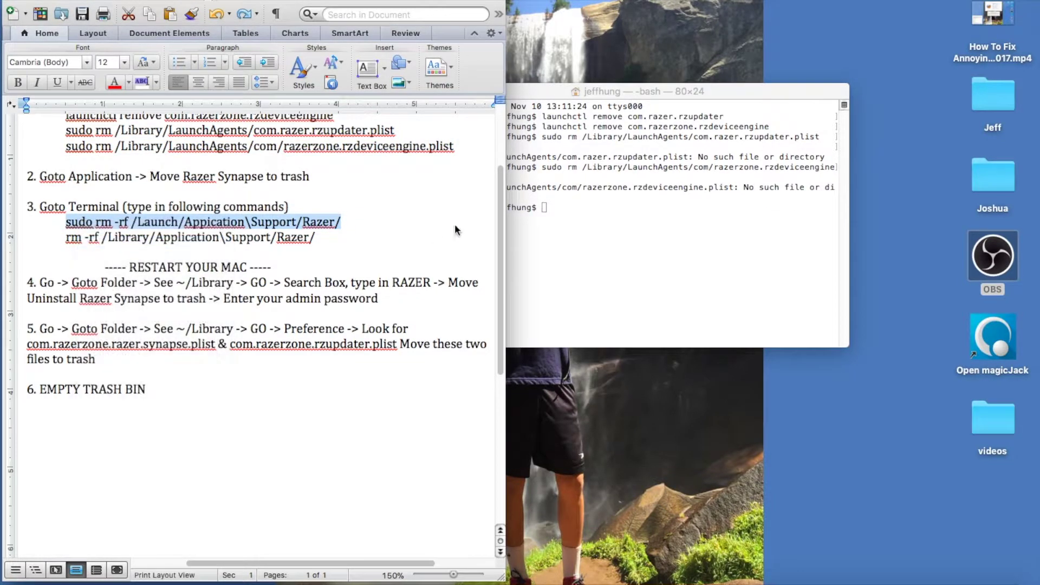
right_click(554, 207)
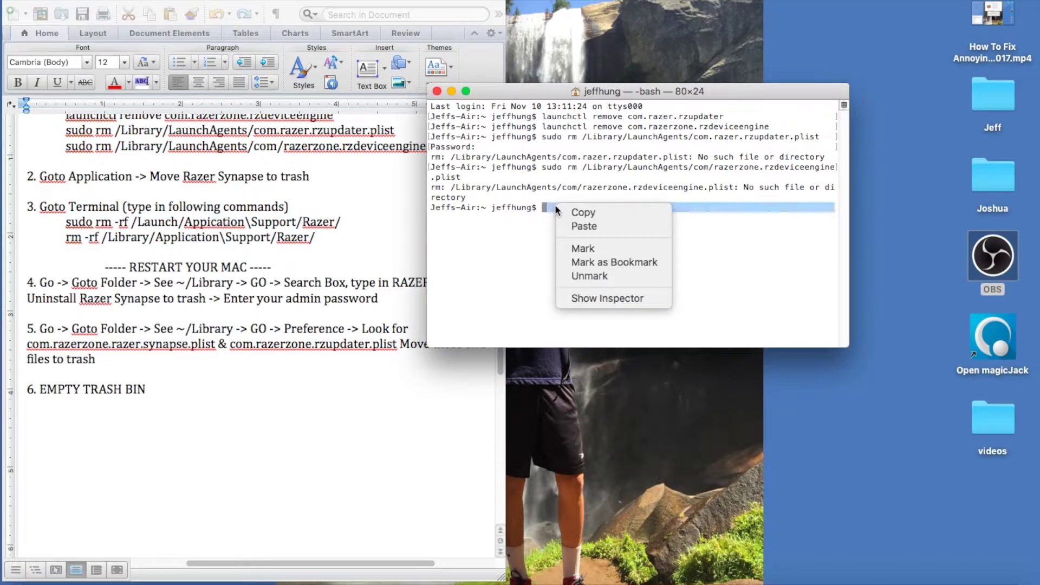
click(581, 227)
key(Return)
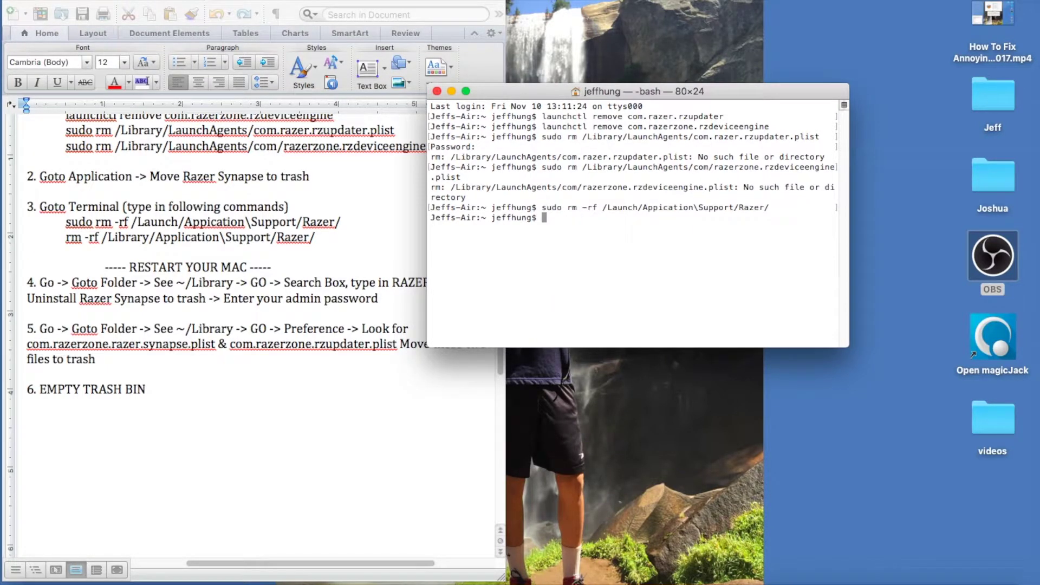
Copy "rm -rf /Library/Application\Support/Razer/" from the Word instructions, run it in Terminal and close the Terminal window
click(333, 240)
drag(321, 239, 76, 239)
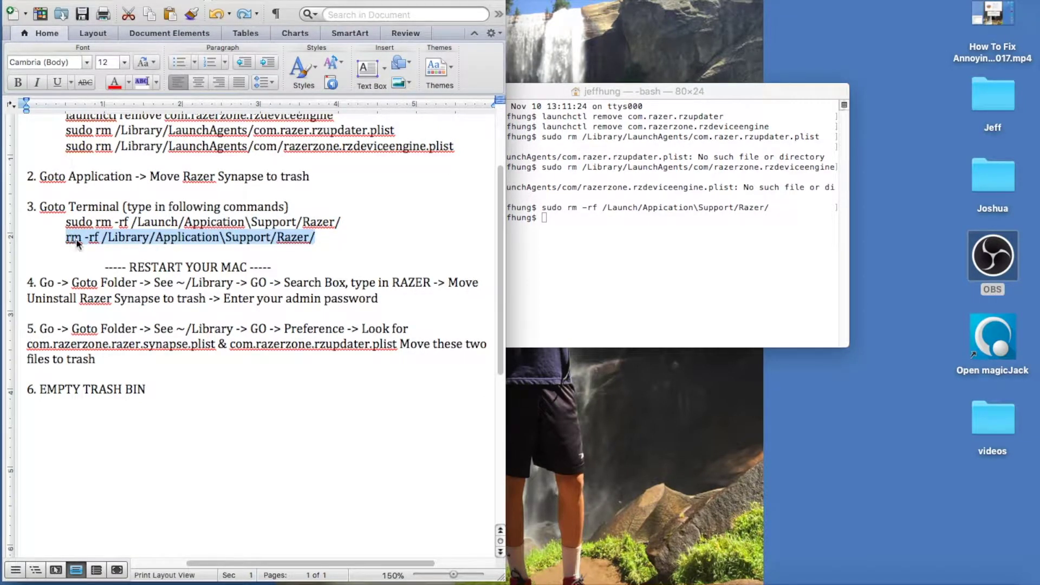
right_click(78, 240)
click(89, 261)
click(567, 217)
right_click(567, 216)
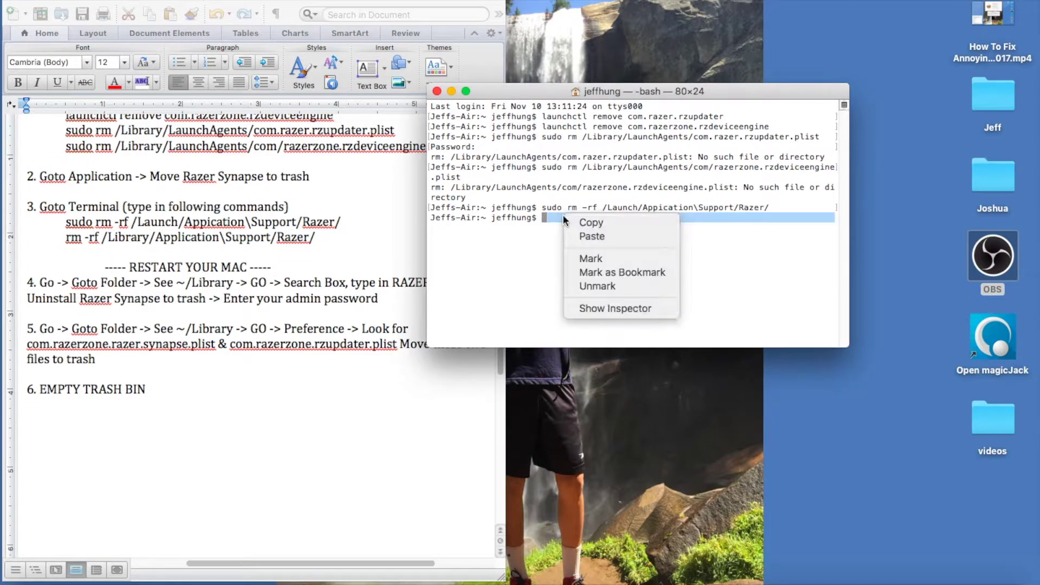
click(591, 233)
key(Return)
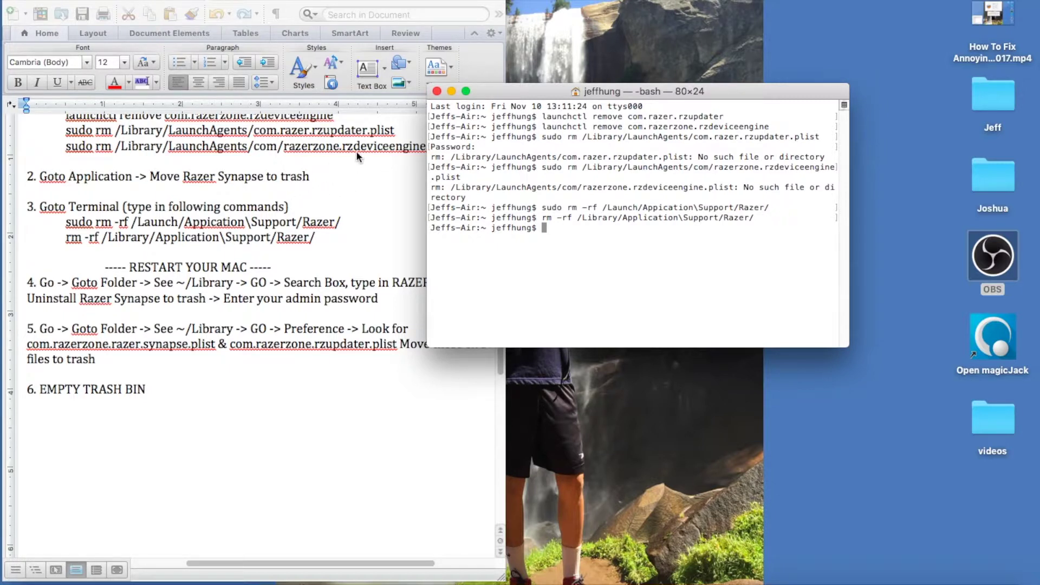
click(436, 91)
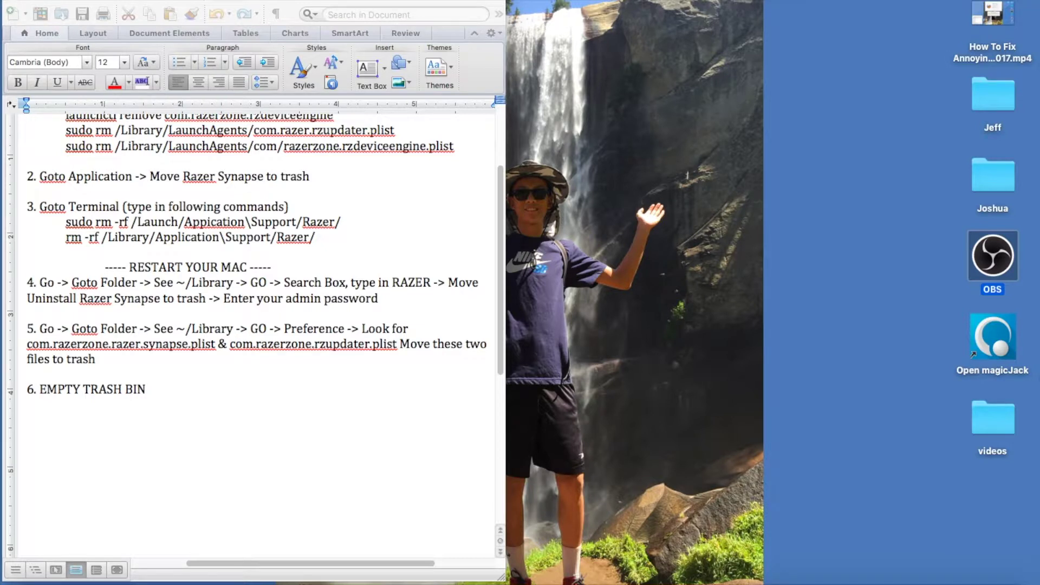
Use Finder's Go to Folder command to open the folder ~/Library
click(190, 0)
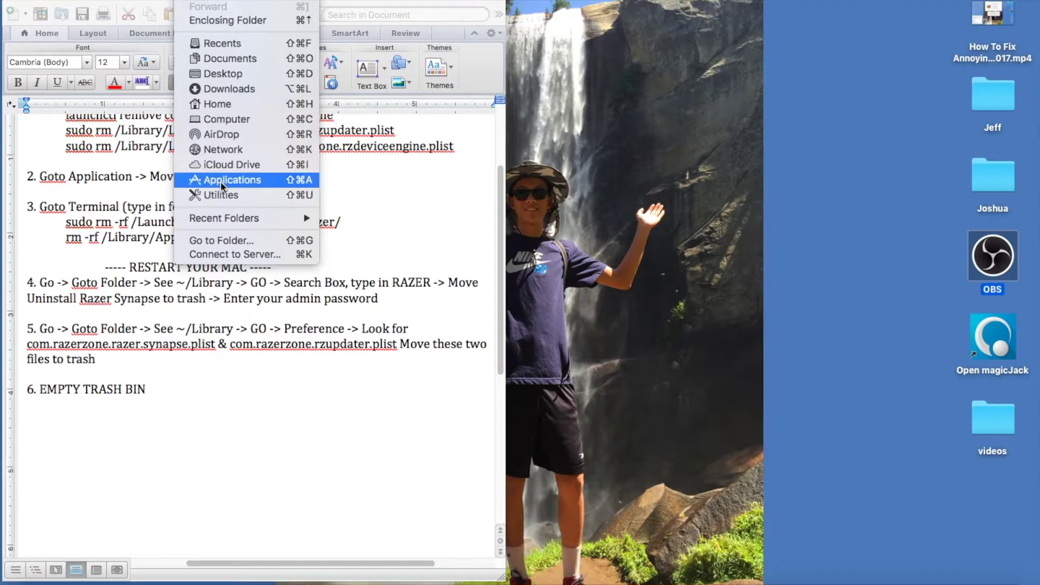
click(235, 241)
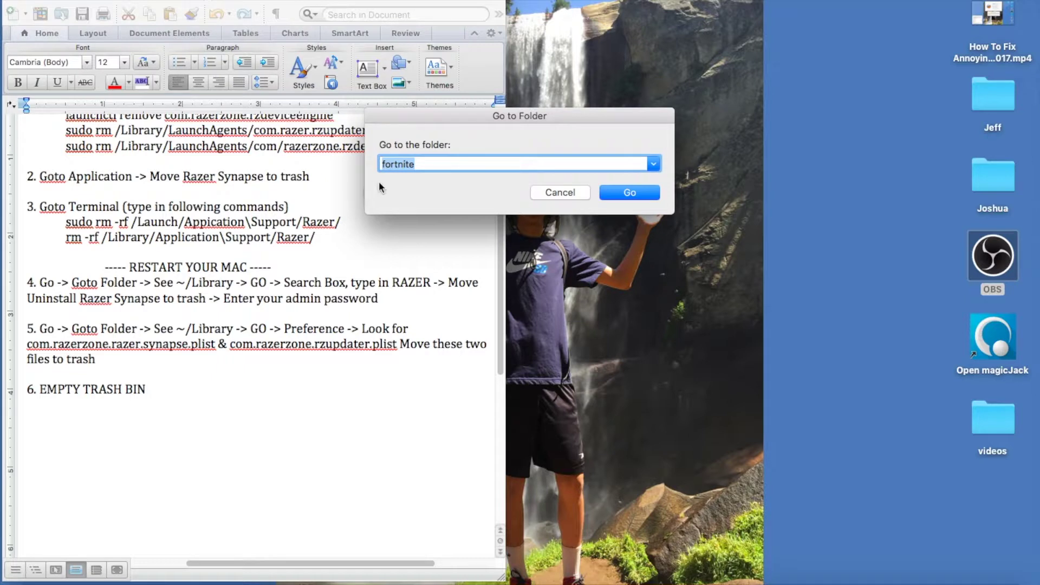
click(434, 166)
key(BackSpace)
key(BackSpace)
key(BackSpace)
key(BackSpace)
key(BackSpace)
key(BackSpace)
key(BackSpace)
key(BackSpace)
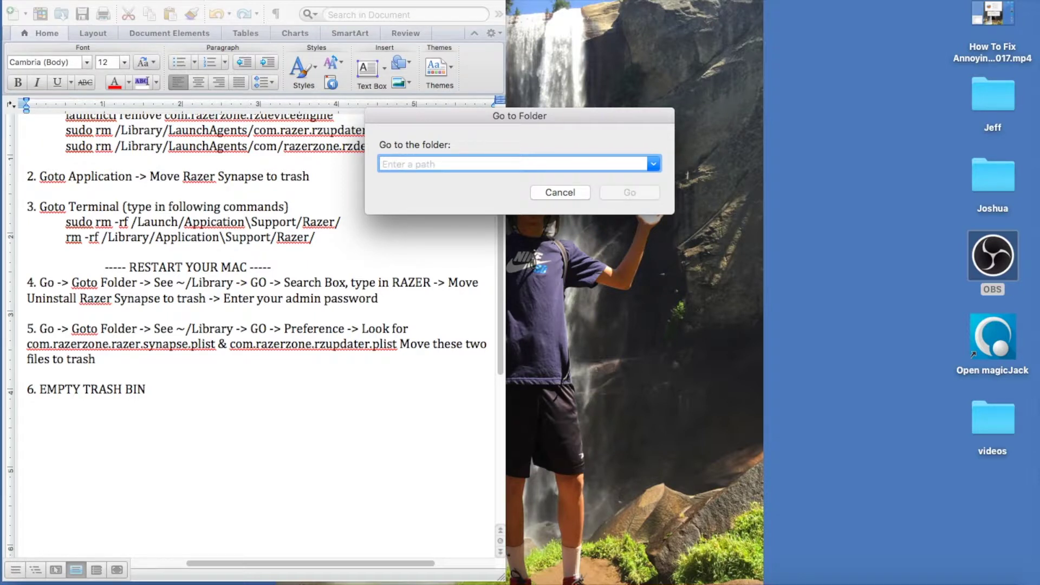
text(~)
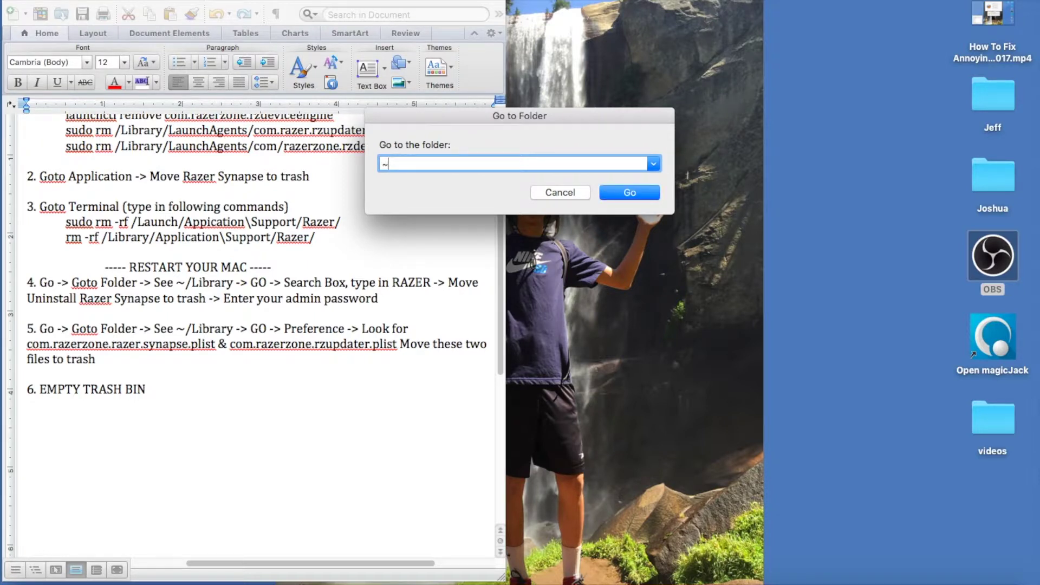
text(/Library)
click(644, 194)
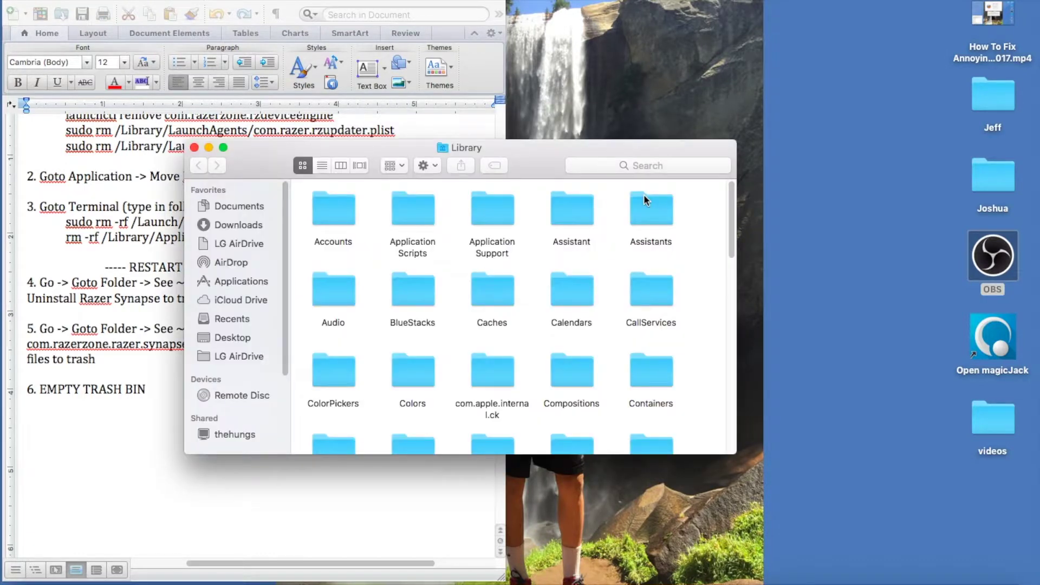
Move the Library window clear of the Word instructions and search for "RAZ"
click(607, 165)
drag(527, 158, 791, 15)
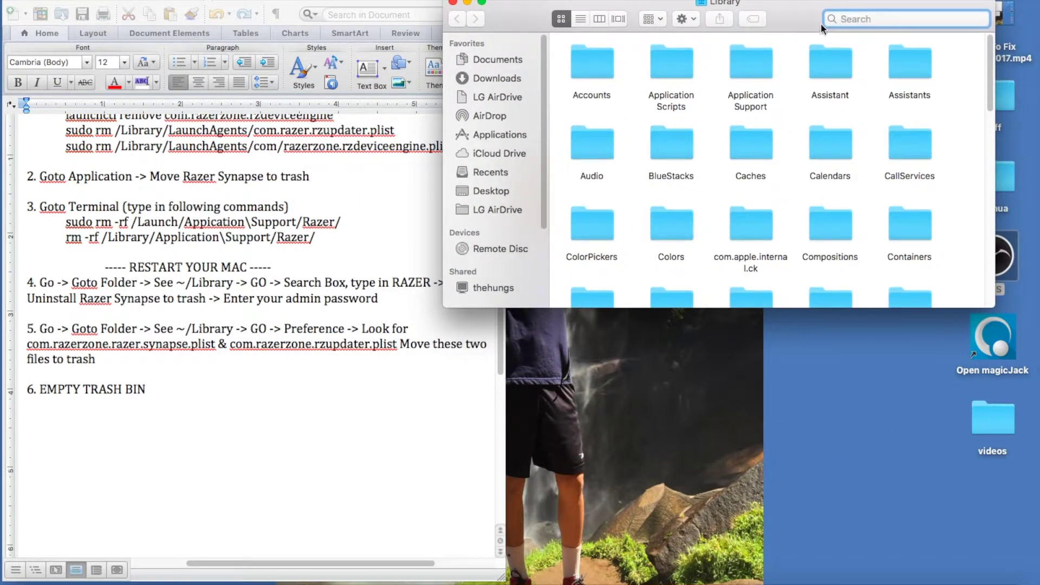
text(RAZ)
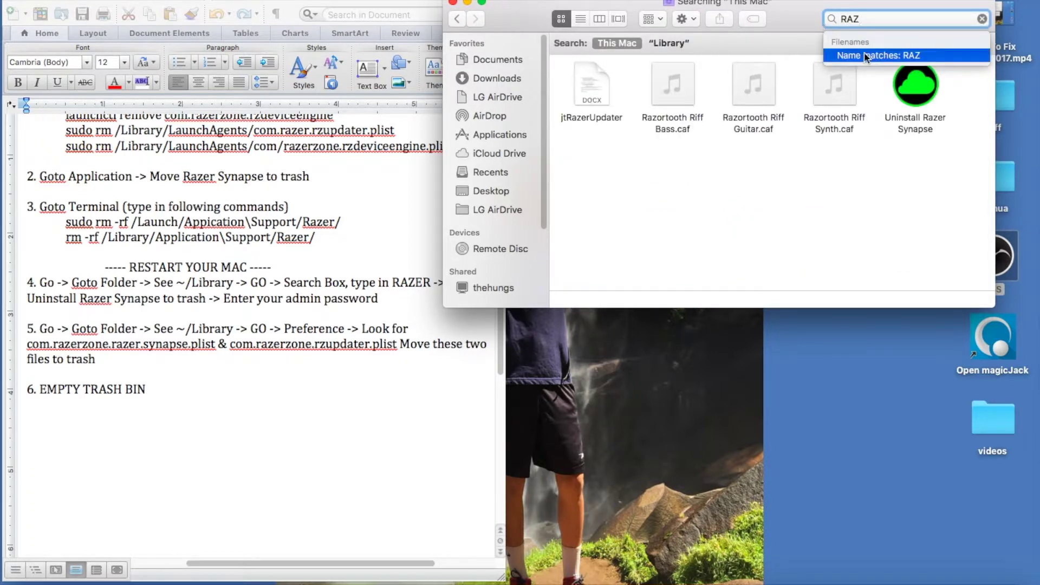
Move the Uninstall Razer Synapse app to the Trash, authorizing it with the admin password
click(915, 98)
right_click(916, 98)
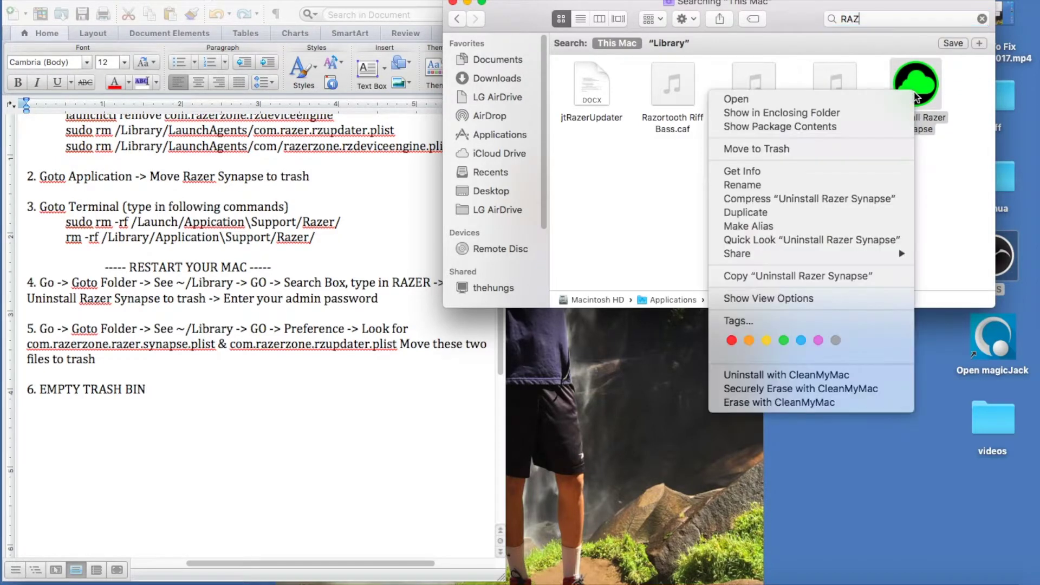
click(843, 147)
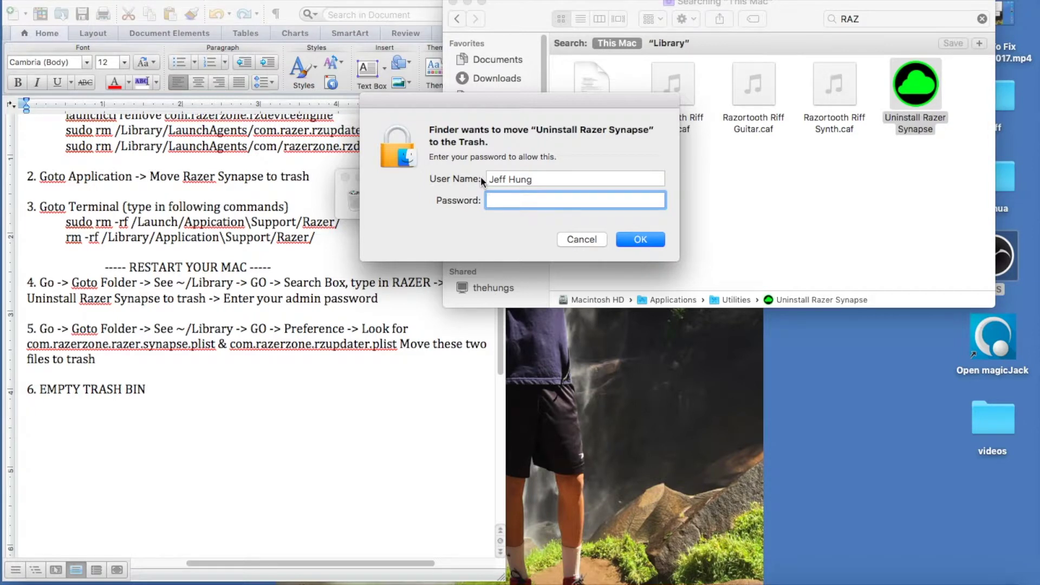
text(••••••••••)
click(645, 239)
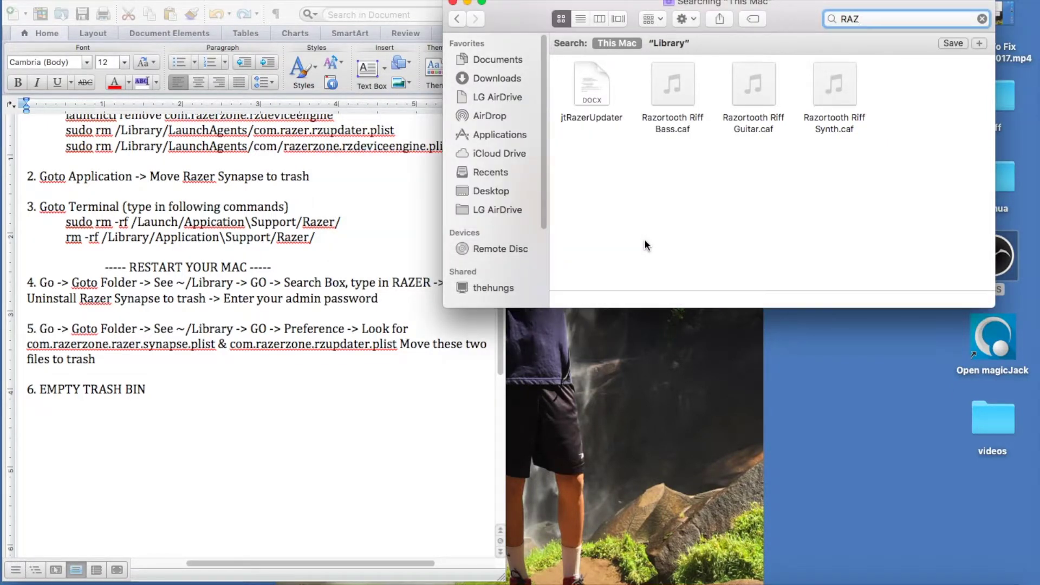
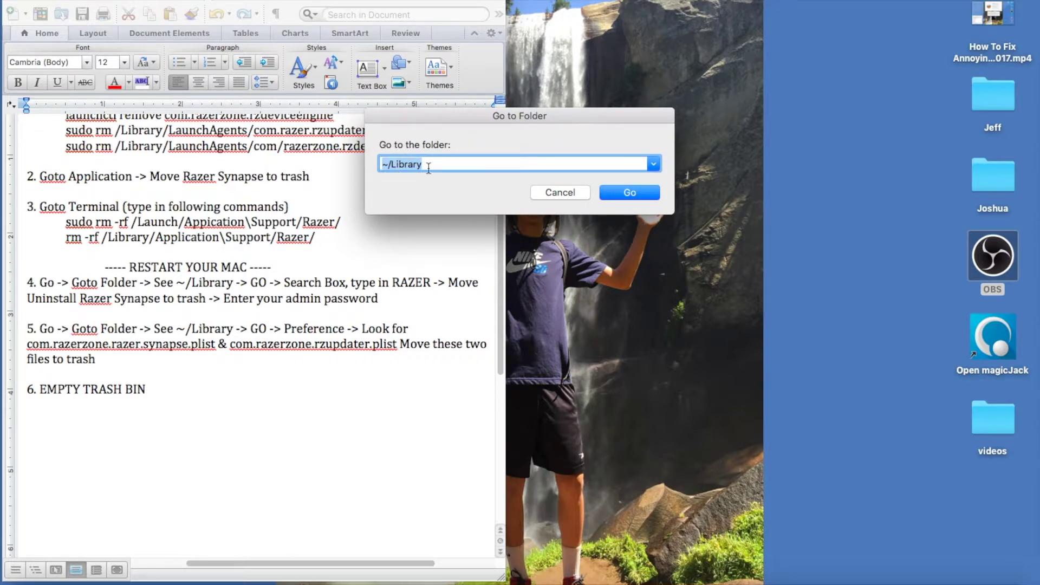
Go to the ~/Library folder again and open its Preferences folder
click(633, 192)
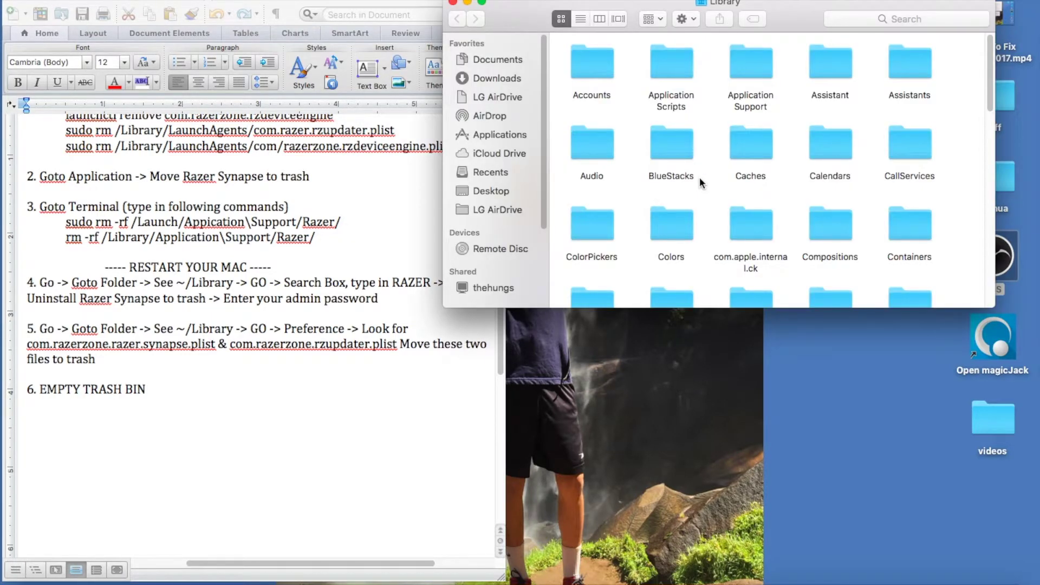
scroll(700, 178, down, 1)
scroll(699, 178, down, 5)
scroll(700, 178, down, 5)
scroll(700, 184, down, 5)
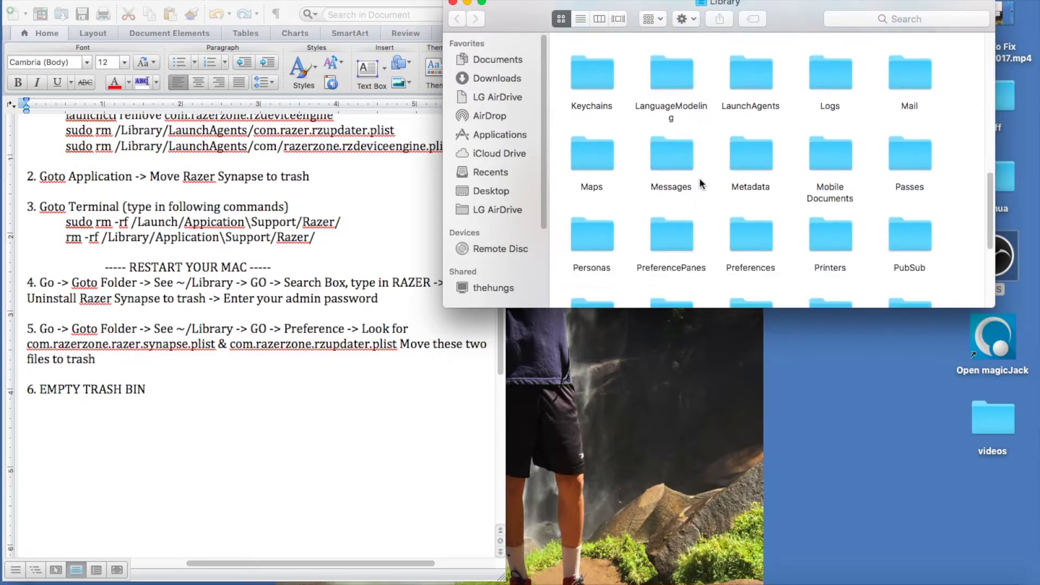
scroll(699, 183, down, 2)
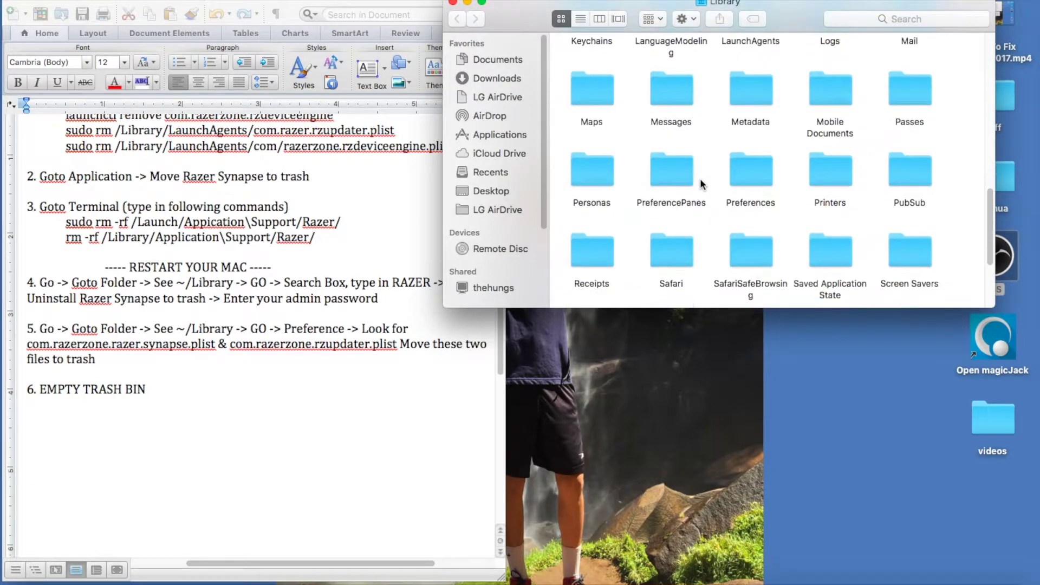
click(750, 179)
double_click(750, 178)
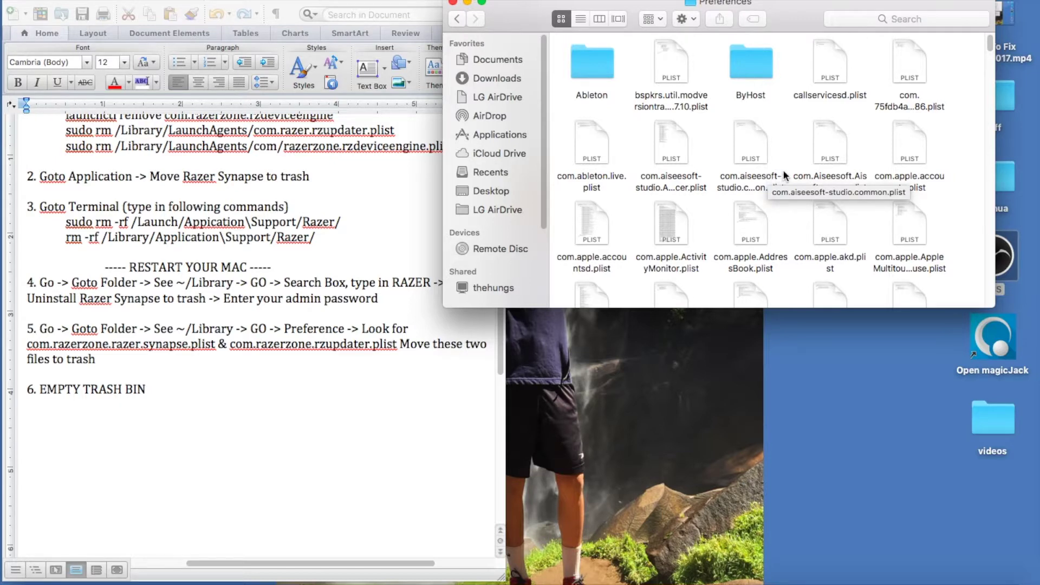
Move com.razerzone.RazerSynapse.plist and com.razerzone.RzUpdater.plist from the Preferences folder to the Trash and close the folder window
scroll(792, 172, down, 3)
scroll(793, 175, down, 10)
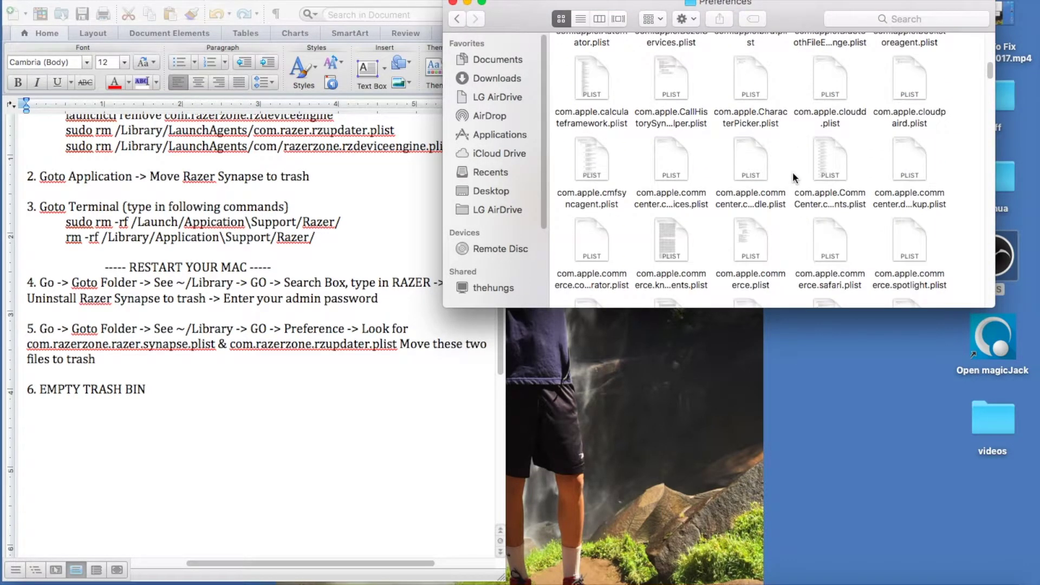
scroll(793, 176, down, 8)
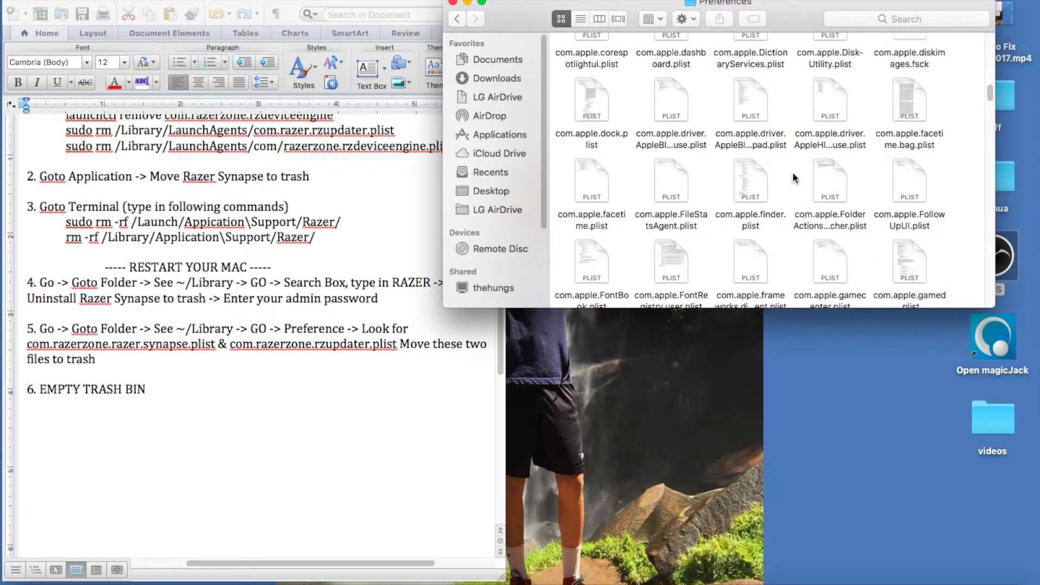
scroll(794, 177, down, 10)
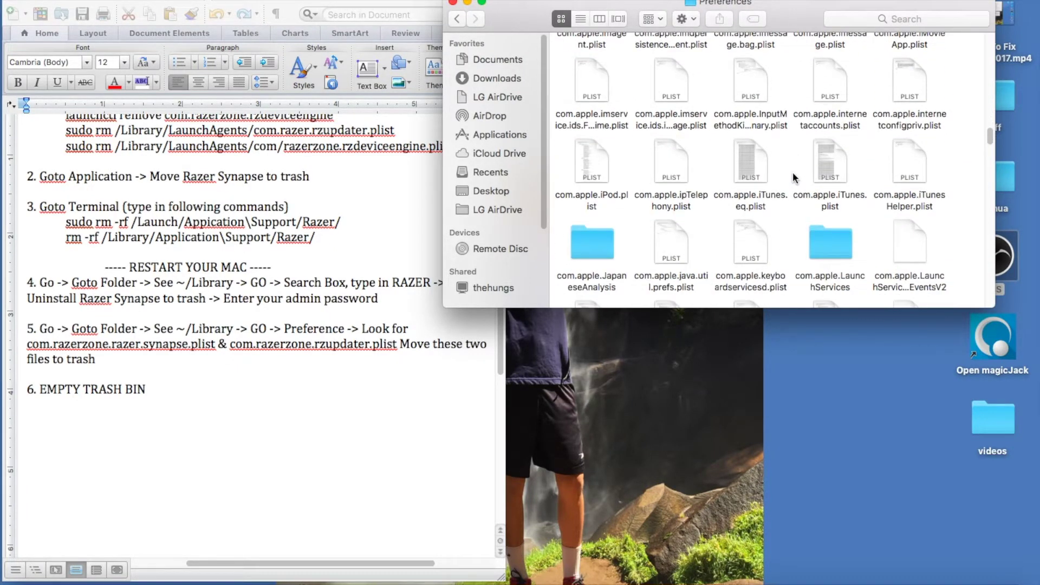
scroll(793, 177, down, 10)
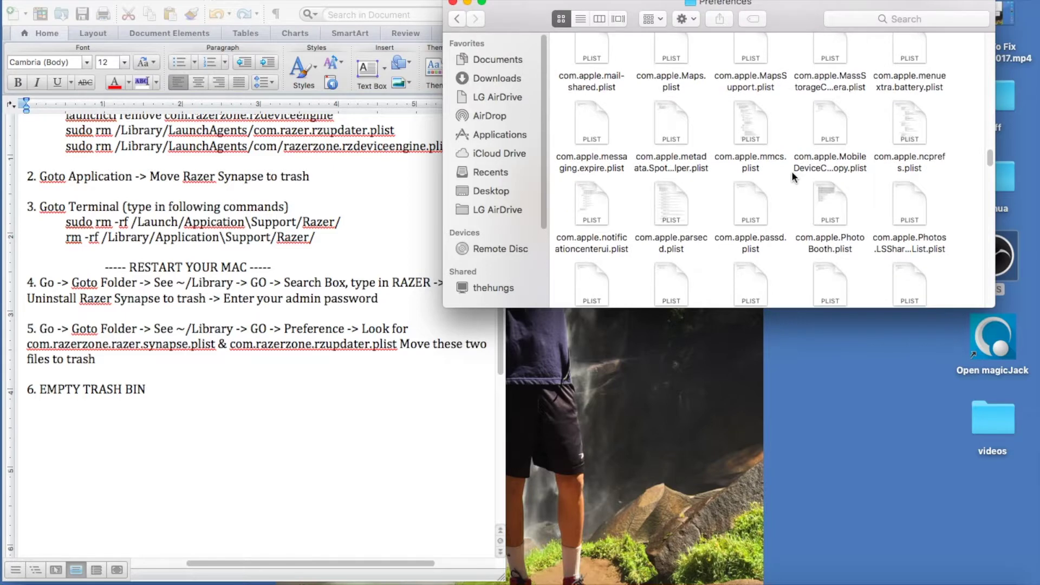
scroll(793, 176, down, 10)
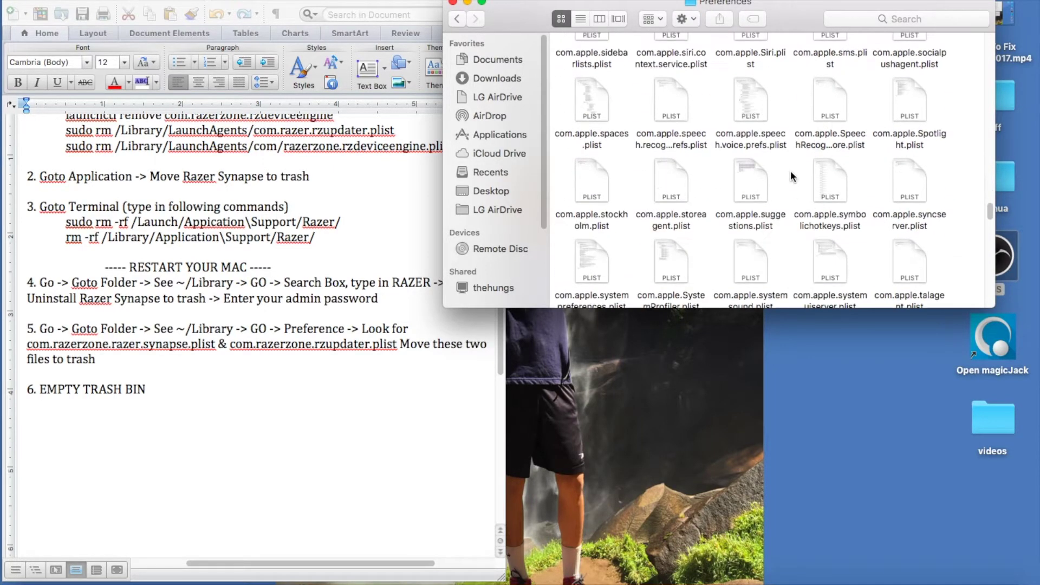
scroll(790, 170, down, 8)
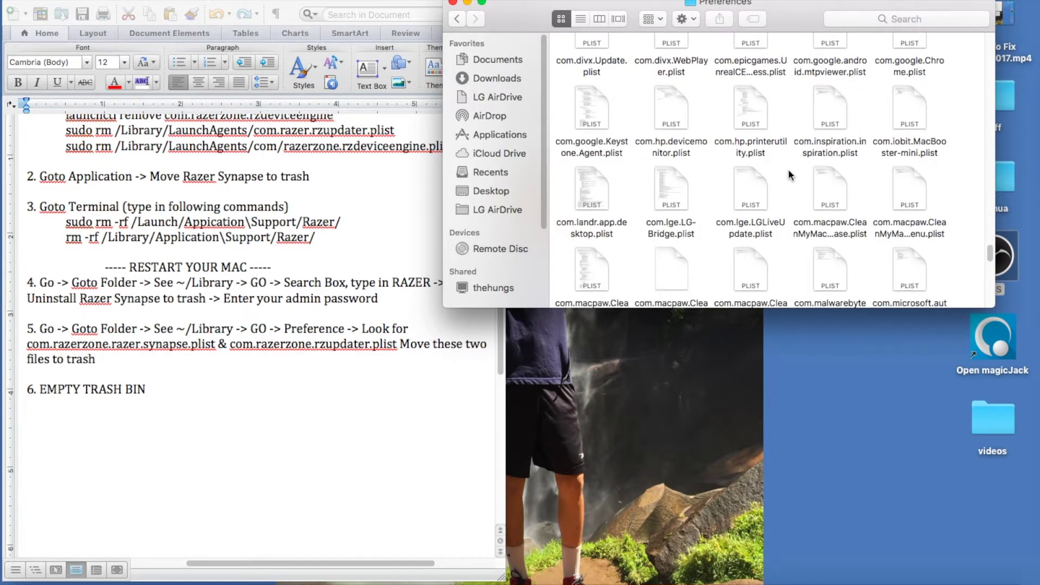
scroll(789, 169, down, 8)
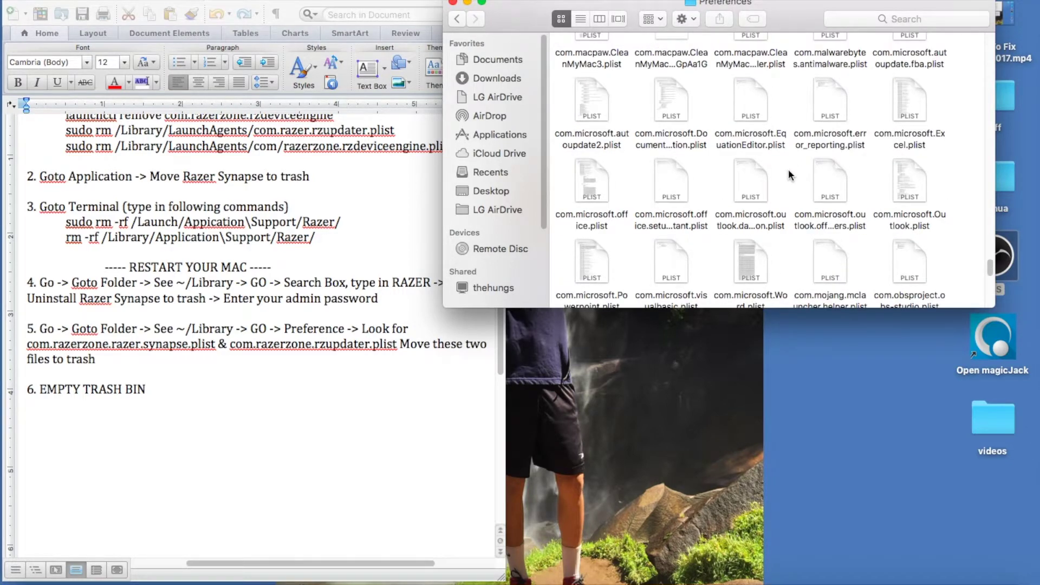
scroll(788, 169, down, 5)
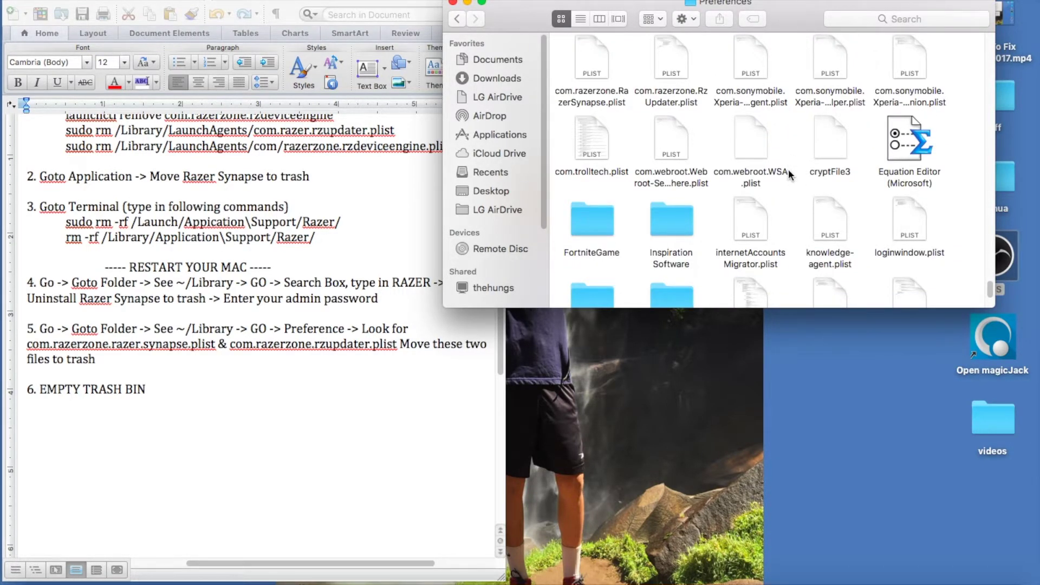
scroll(788, 169, up, 2)
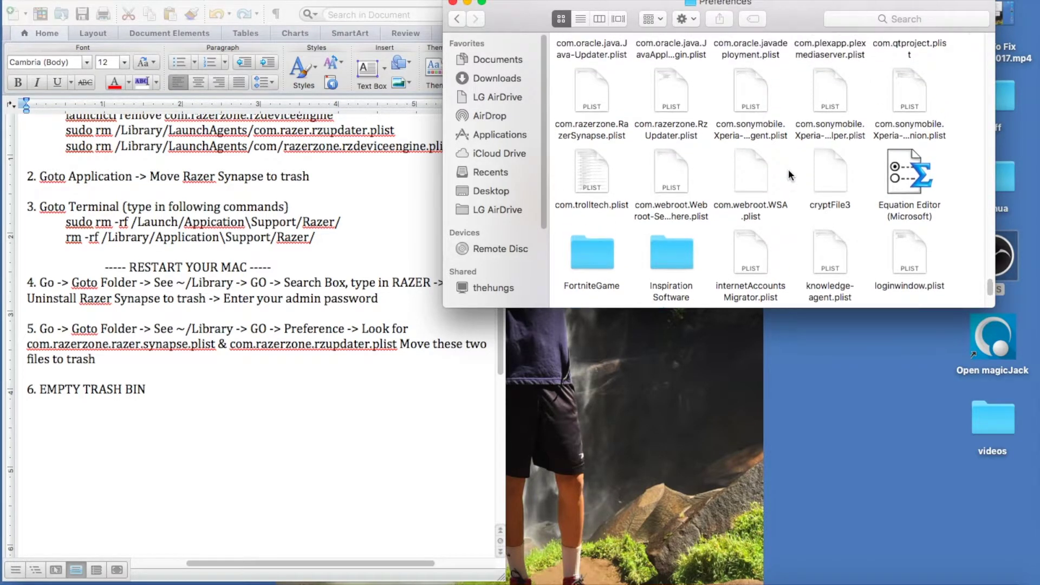
scroll(788, 169, up, 2)
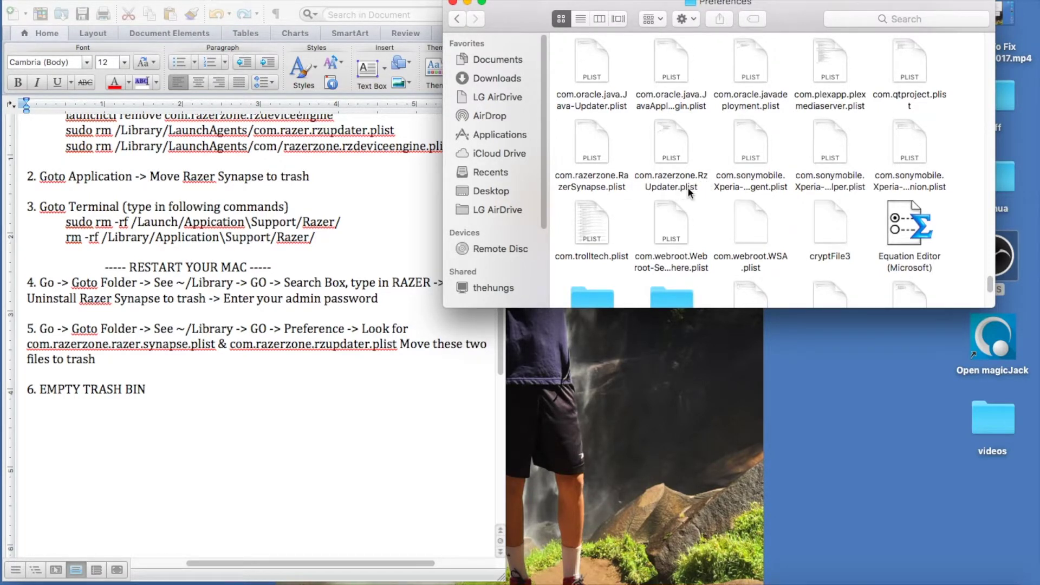
click(685, 151)
super+click(581, 151)
right_click(582, 150)
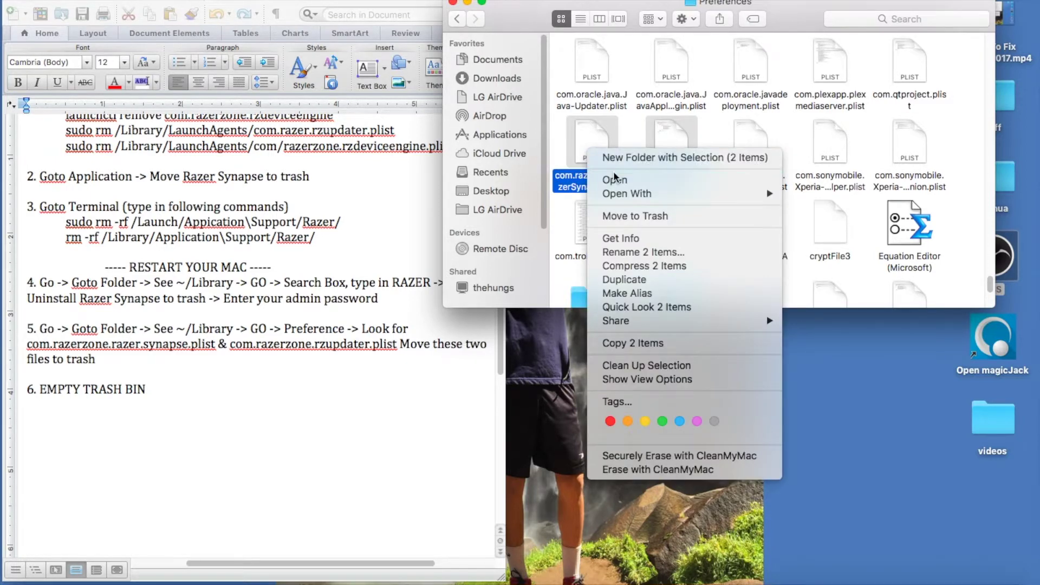
click(631, 215)
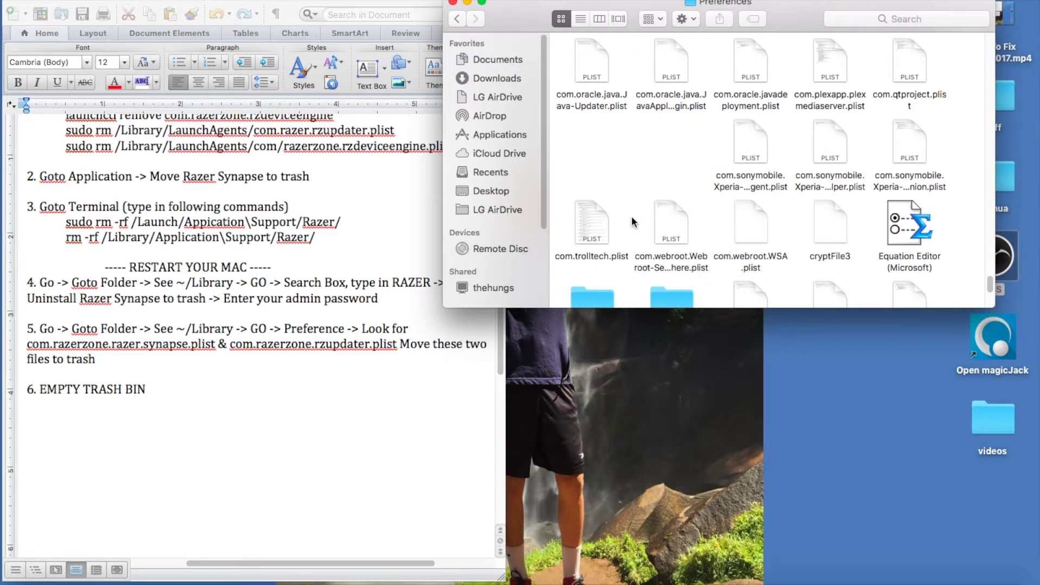
click(453, 3)
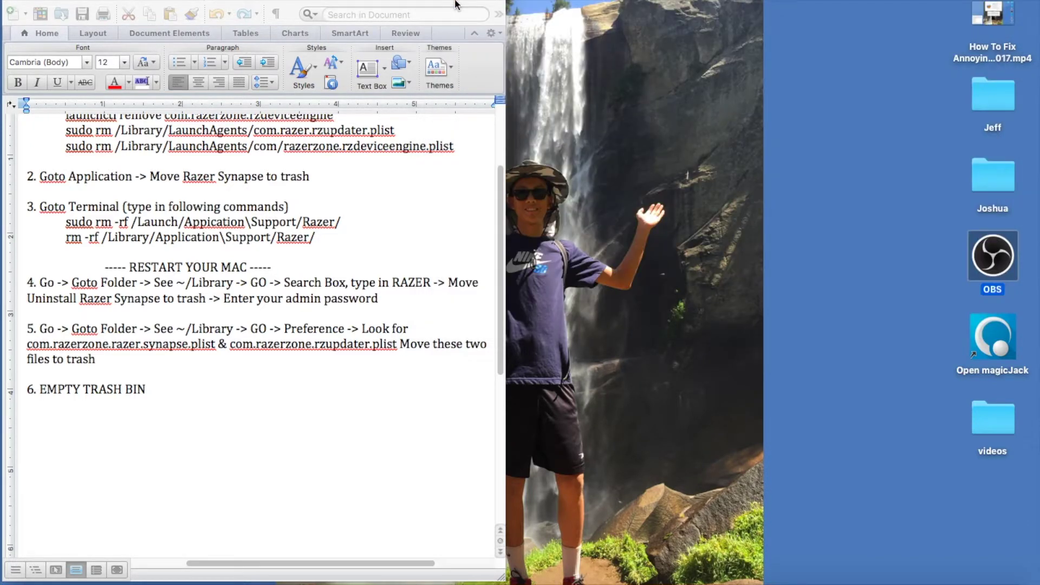
Move the Word instructions toward the middle of the desktop, open the Trash and permanently empty it
drag(411, 1, 746, 8)
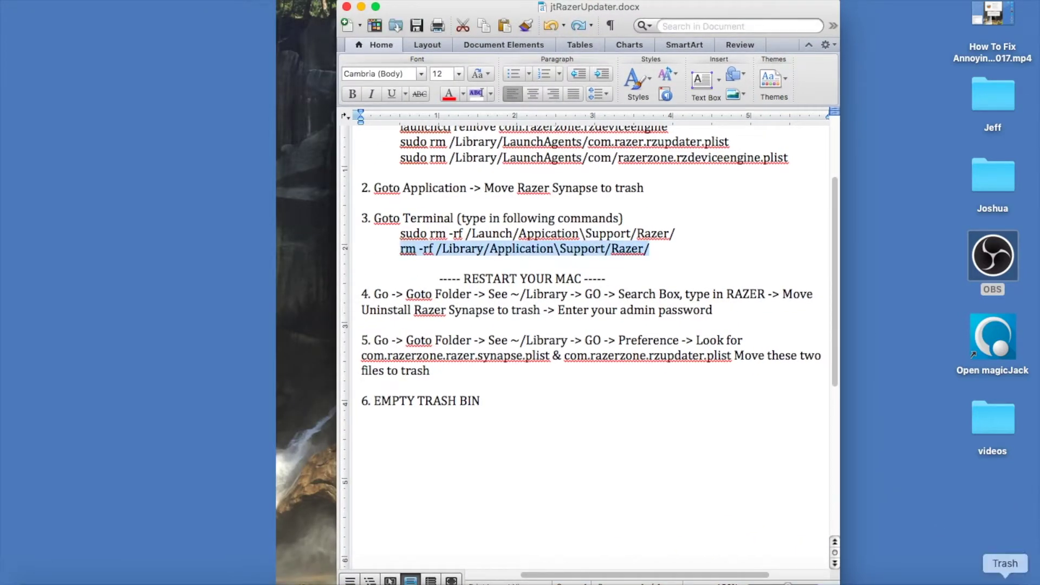
click(1005, 582)
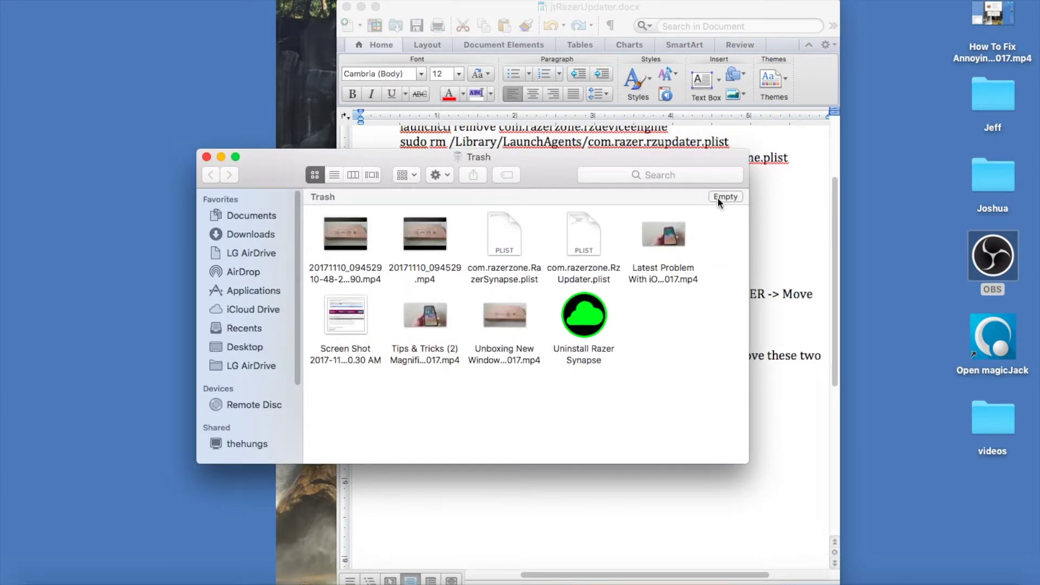
click(726, 196)
click(617, 196)
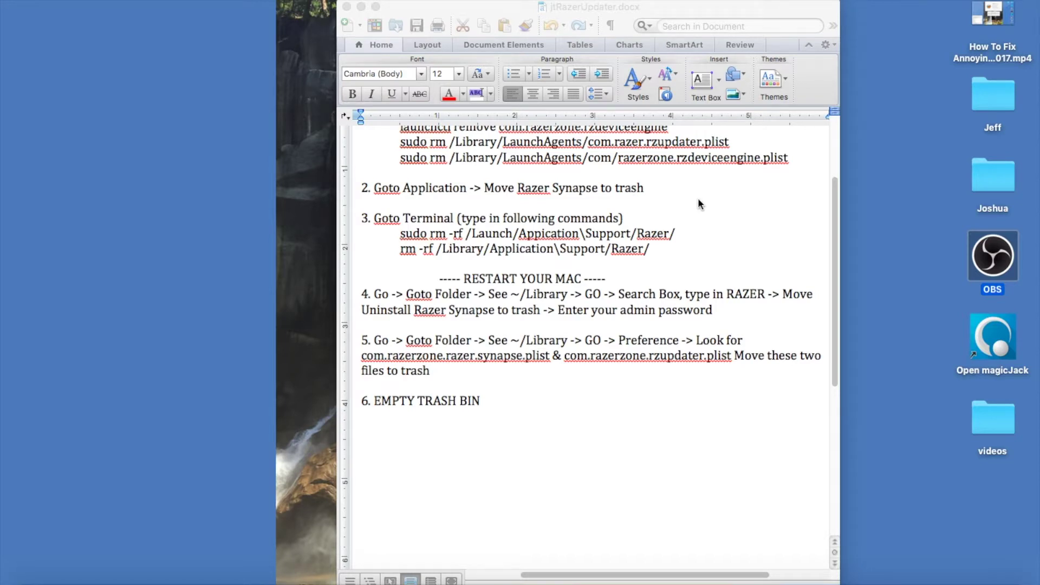
drag(685, 9, 682, 0)
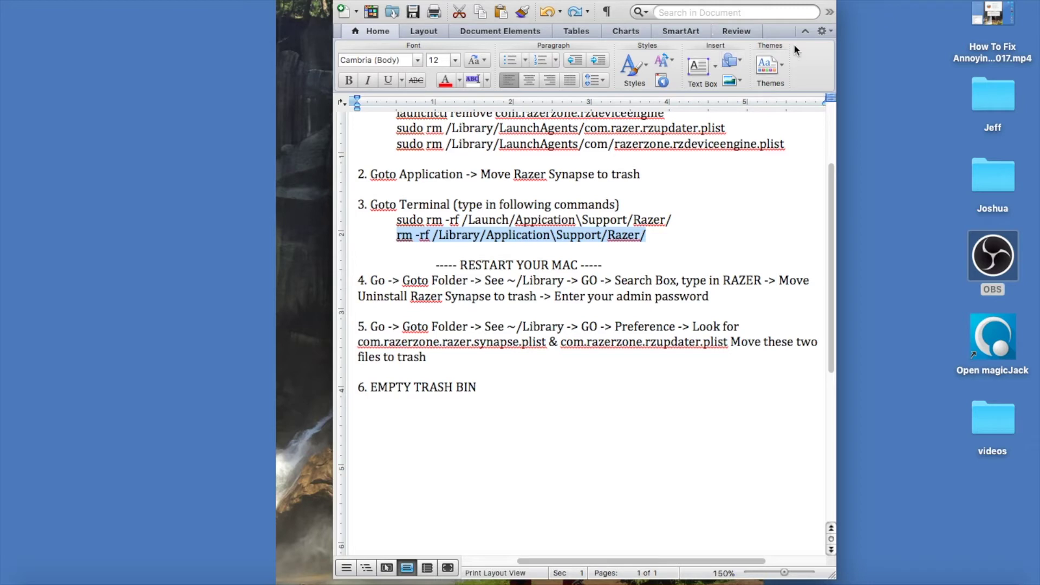
drag(830, 182, 828, 255)
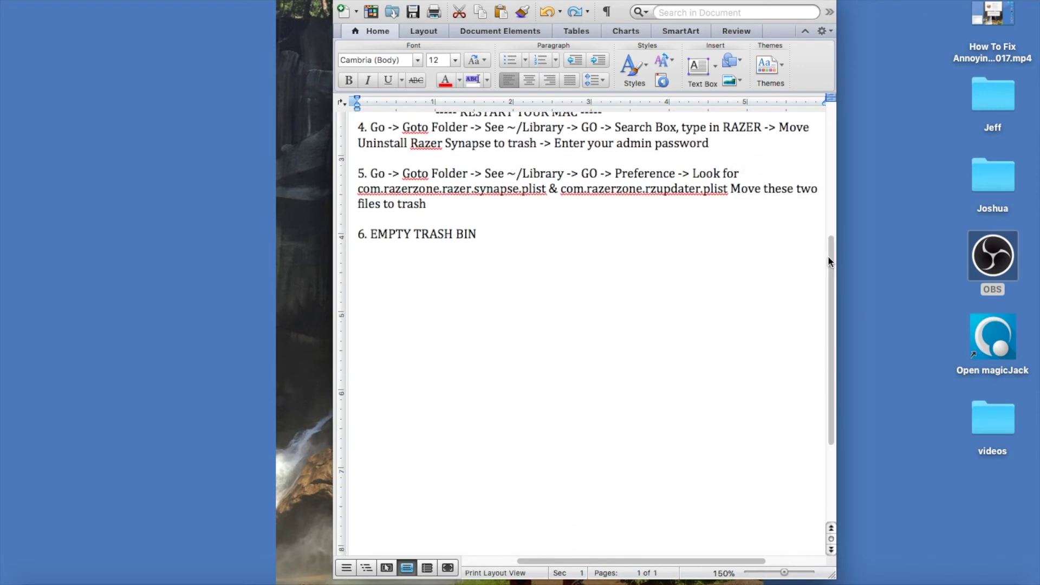